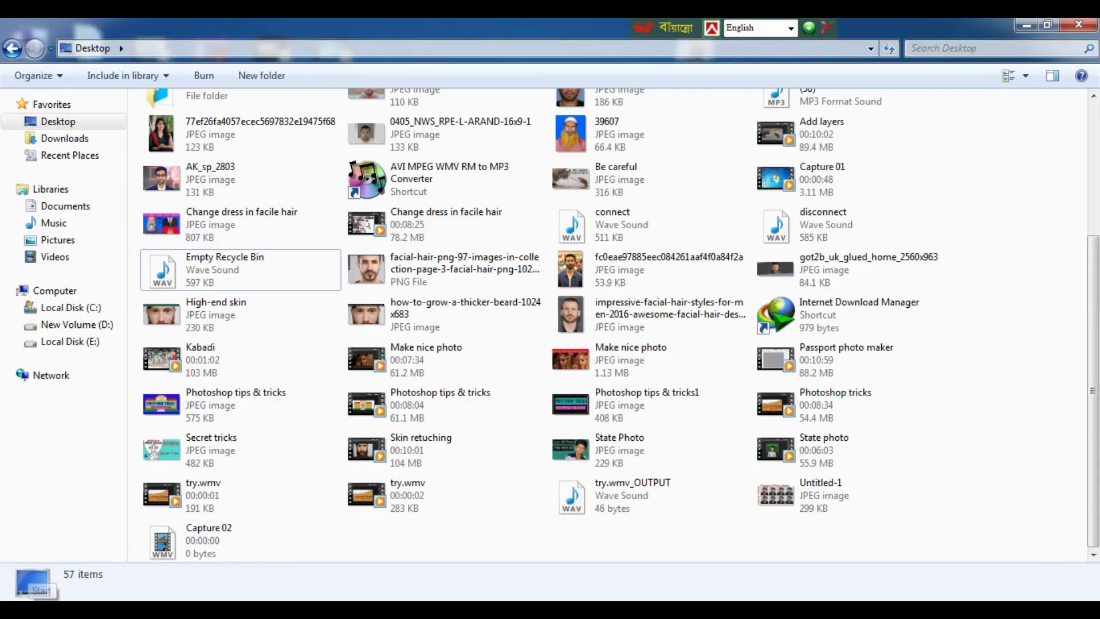
Open the Sound settings from Control Panel, move the dialog clear, and close the Control Panel window.
left_click(57, 576)
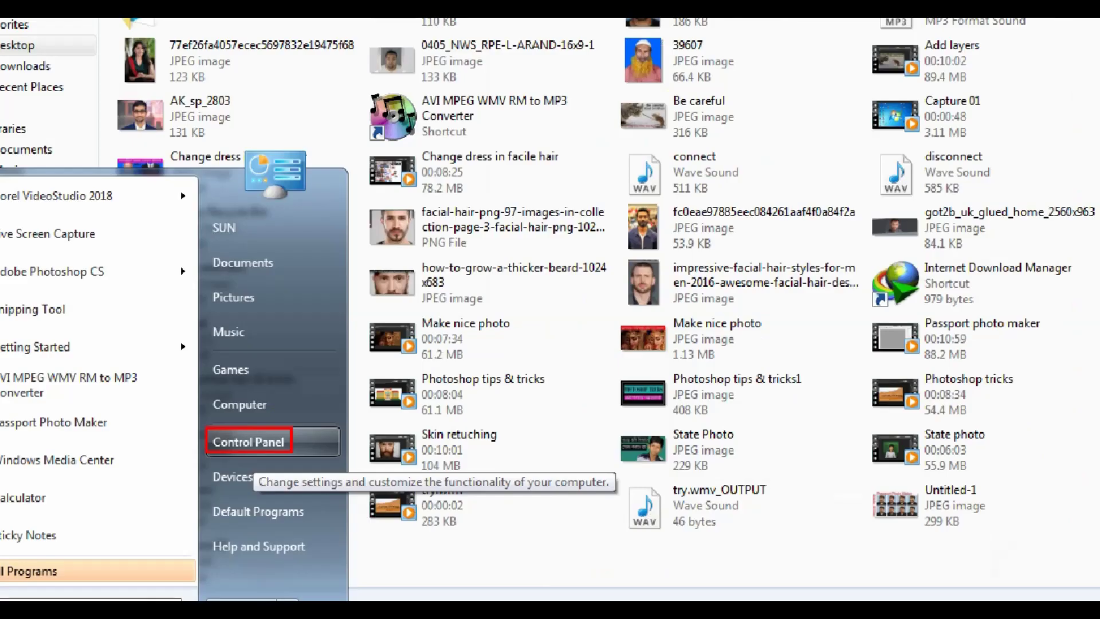
left_click(241, 428)
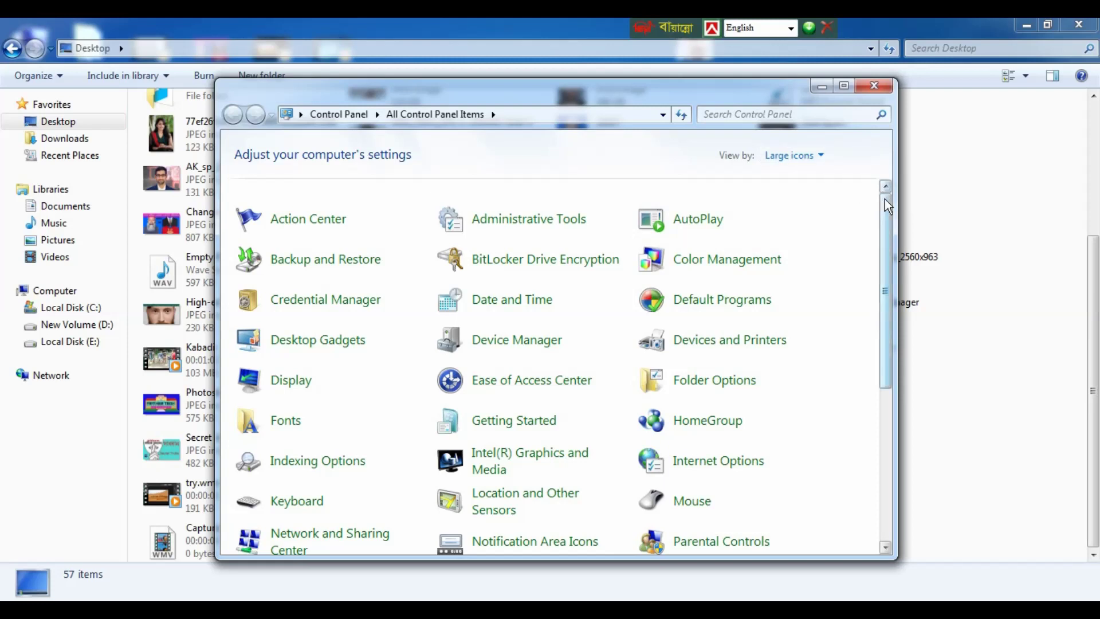
left_click_drag(886, 198, 885, 312)
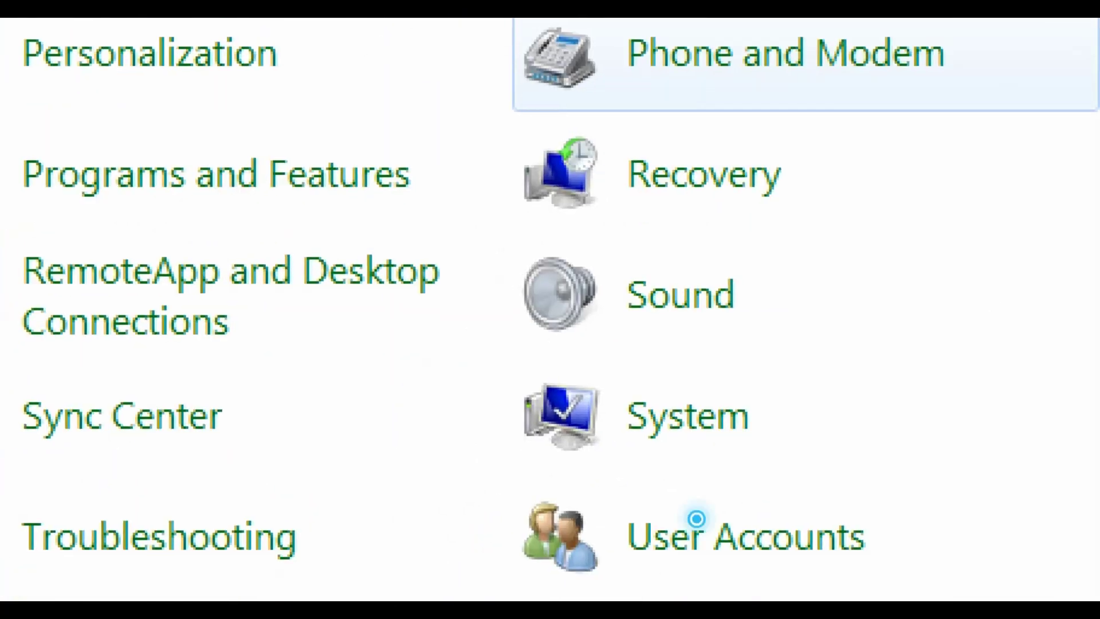
mouse_move(514, 250)
left_mouse_down()
mouse_move(735, 360)
mouse_move(782, 362)
left_mouse_up()
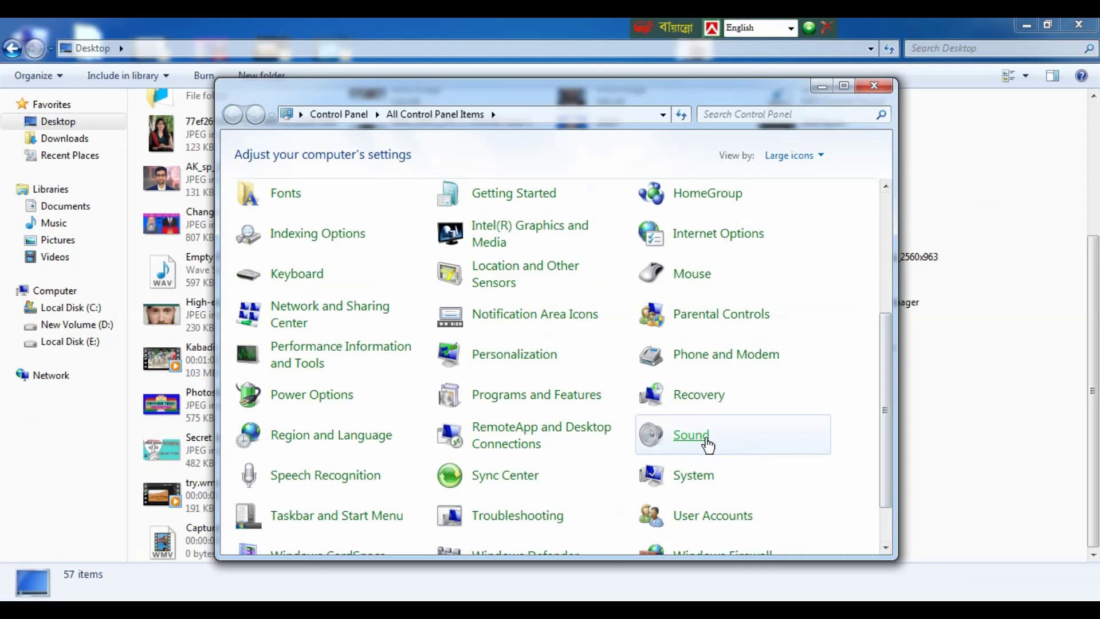
left_click(725, 312)
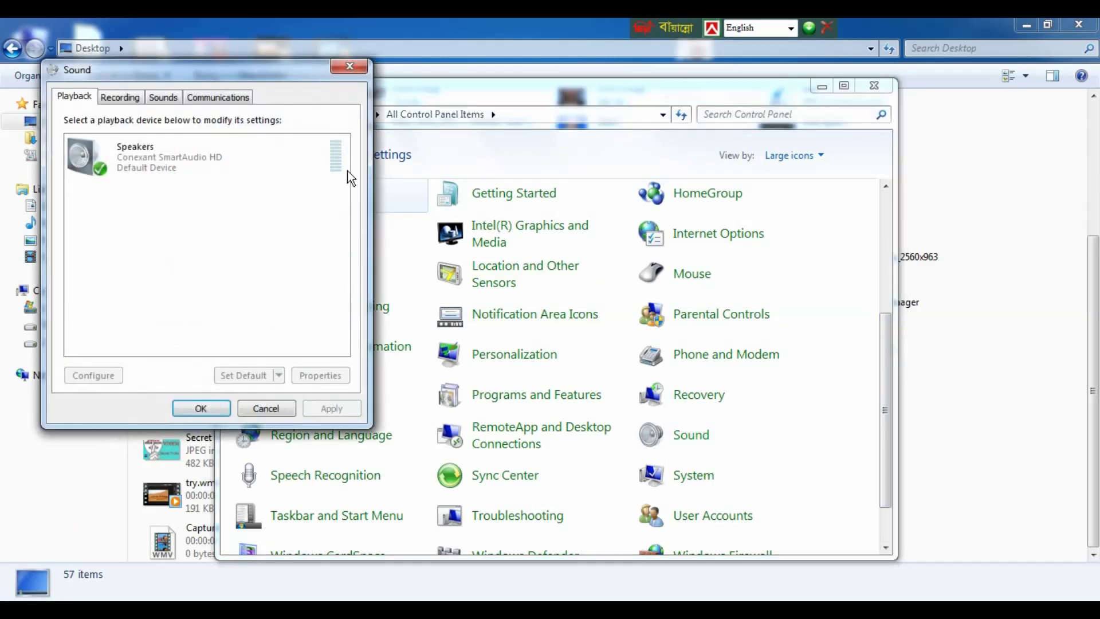
left_click_drag(246, 76, 418, 129)
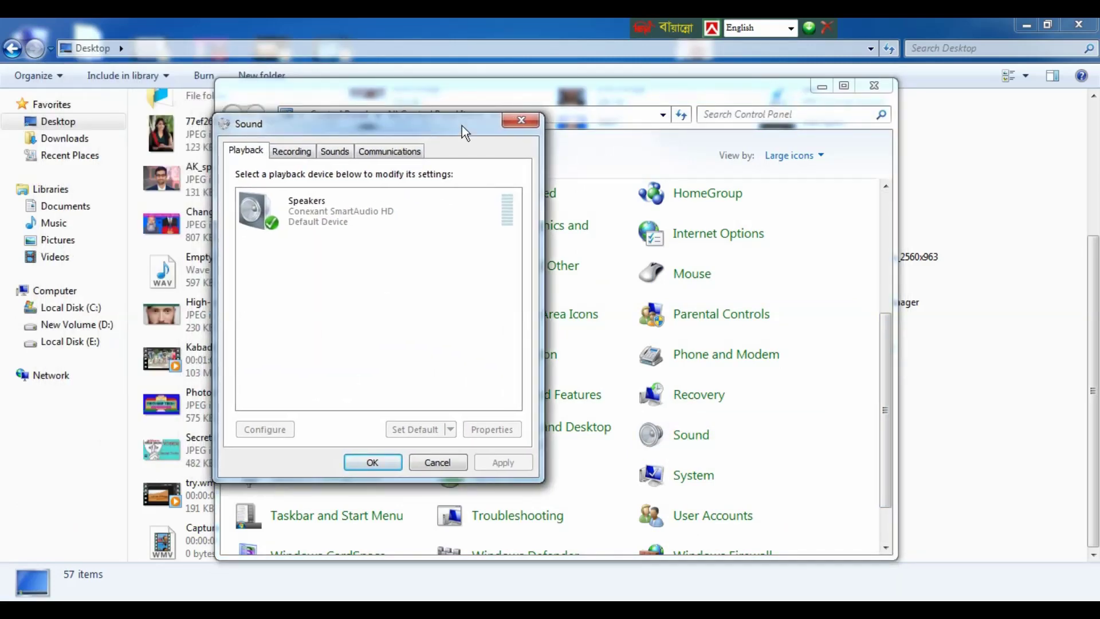
left_click(878, 87)
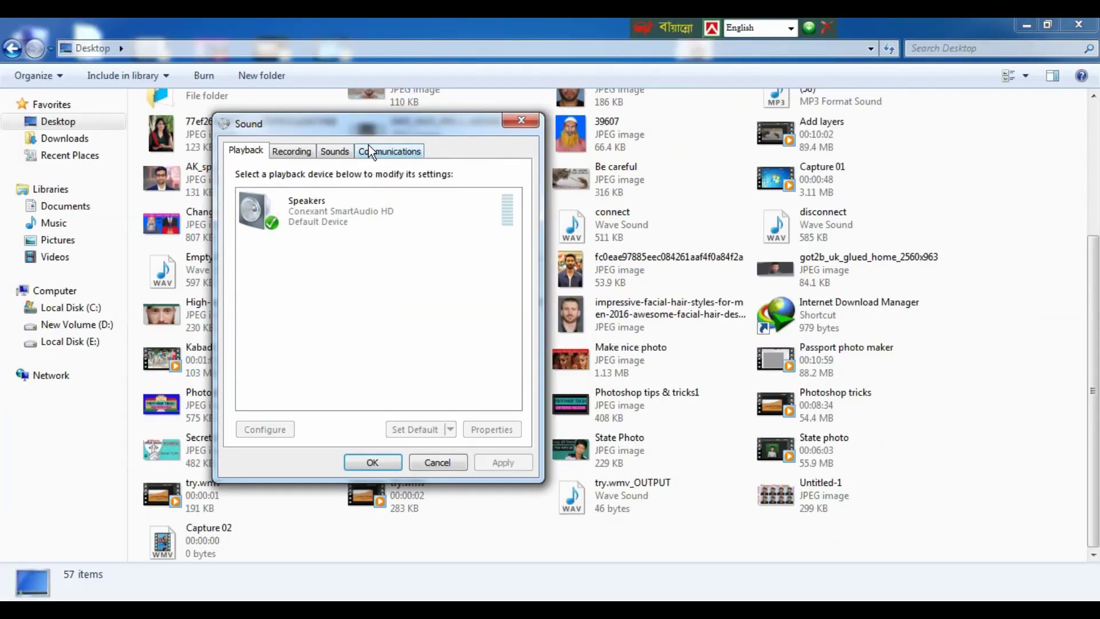
Show the sound scheme settings with the list of Windows program events.
left_click(342, 151)
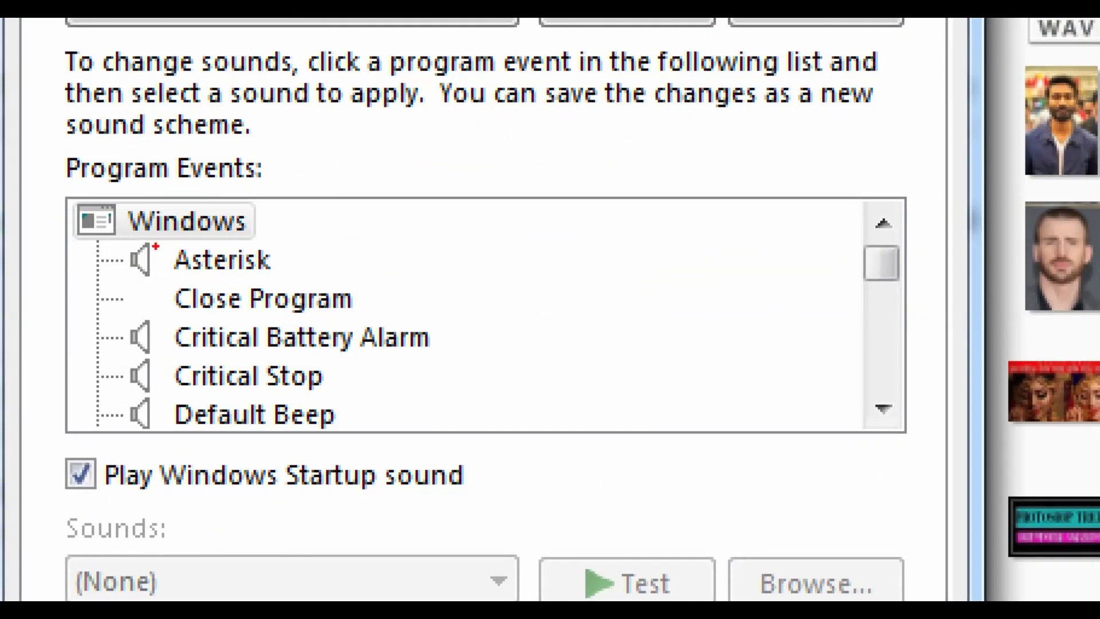
left_click_drag(117, 246, 349, 427)
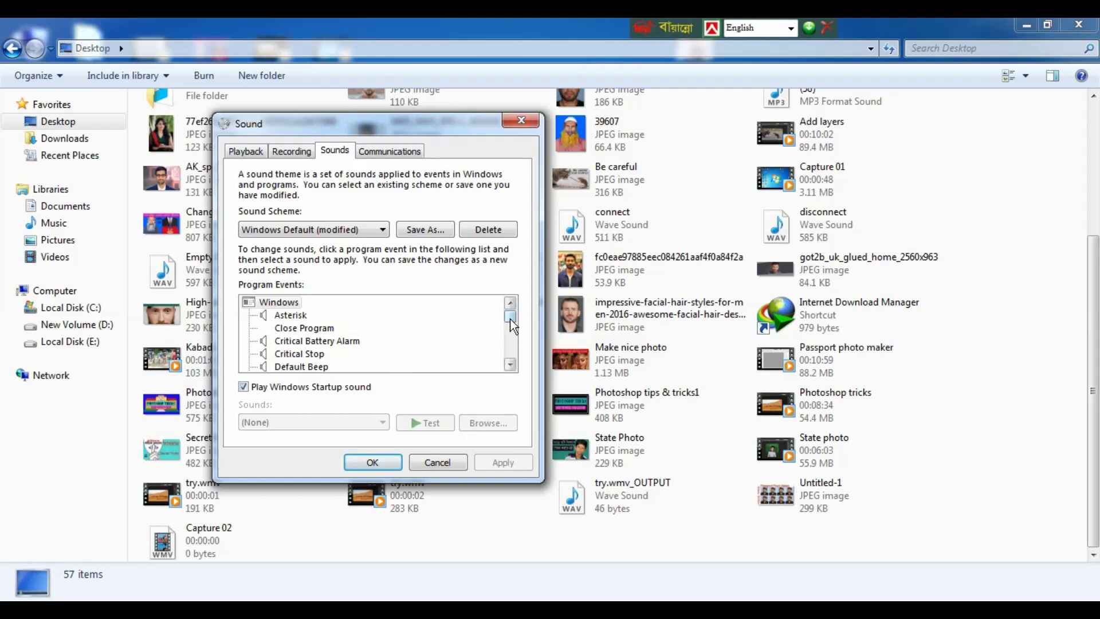
left_click_drag(510, 315, 511, 321)
Return to the Desktop folder window and play the connect wave sound.
left_click(583, 24)
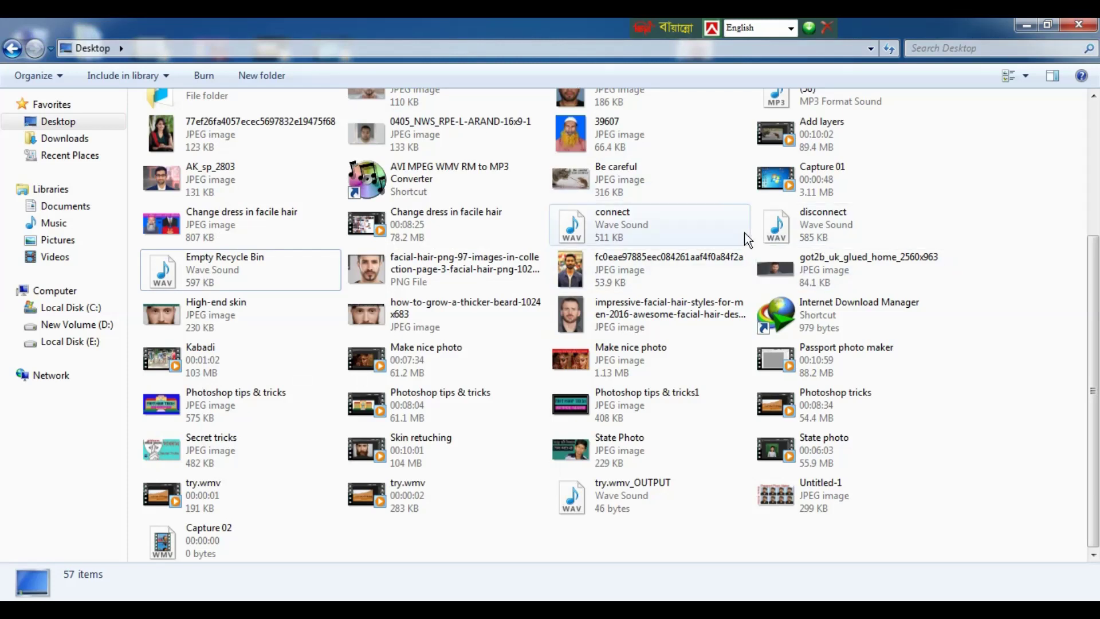
left_click(603, 221)
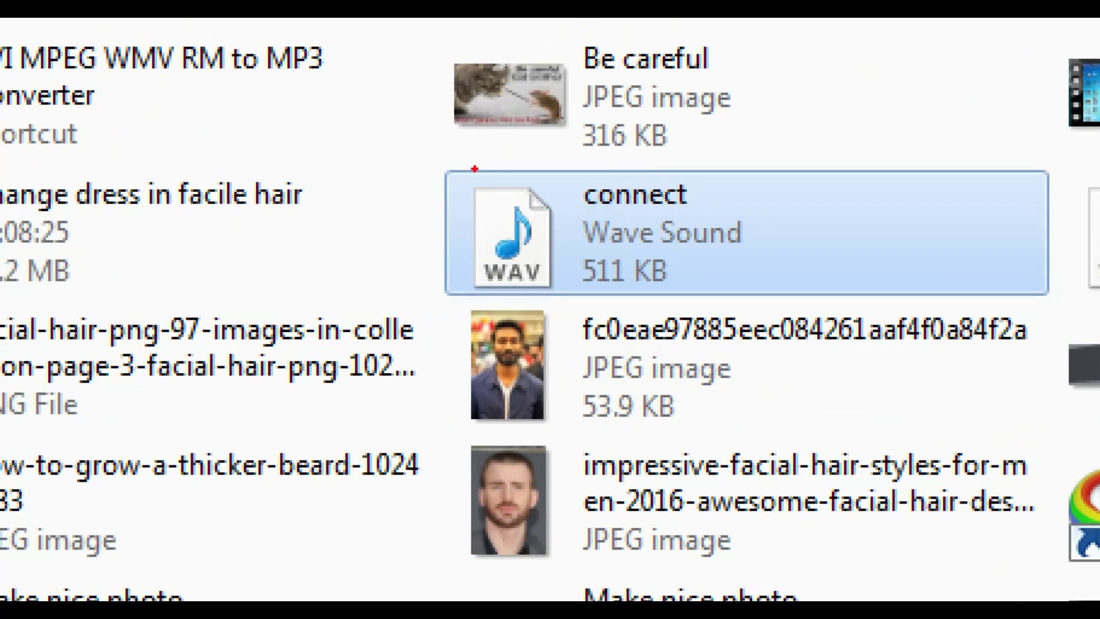
mouse_move(475, 169)
left_mouse_down()
mouse_move(590, 239)
mouse_move(708, 248)
mouse_move(716, 284)
left_mouse_up()
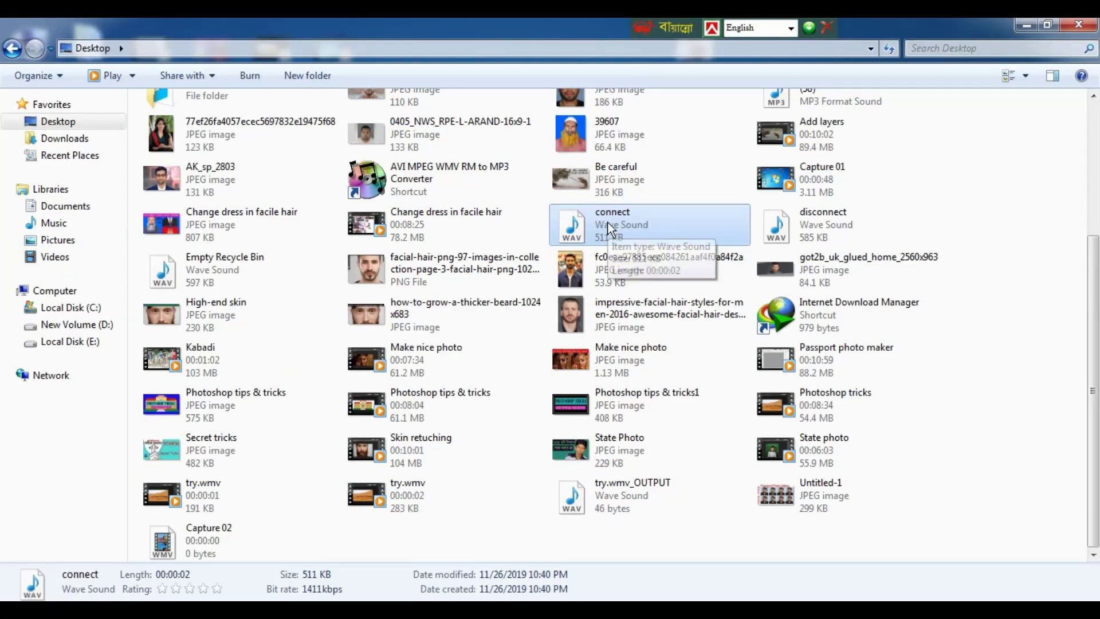
double_click(608, 222)
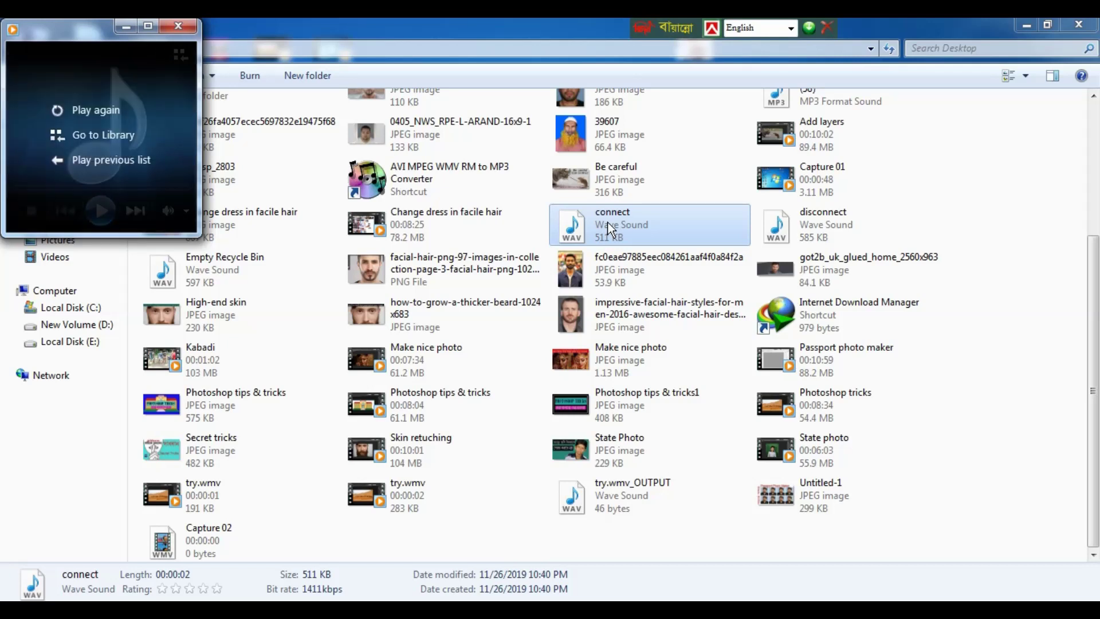
Play the disconnect wave sound from the Desktop folder and close the media player.
left_click(807, 222)
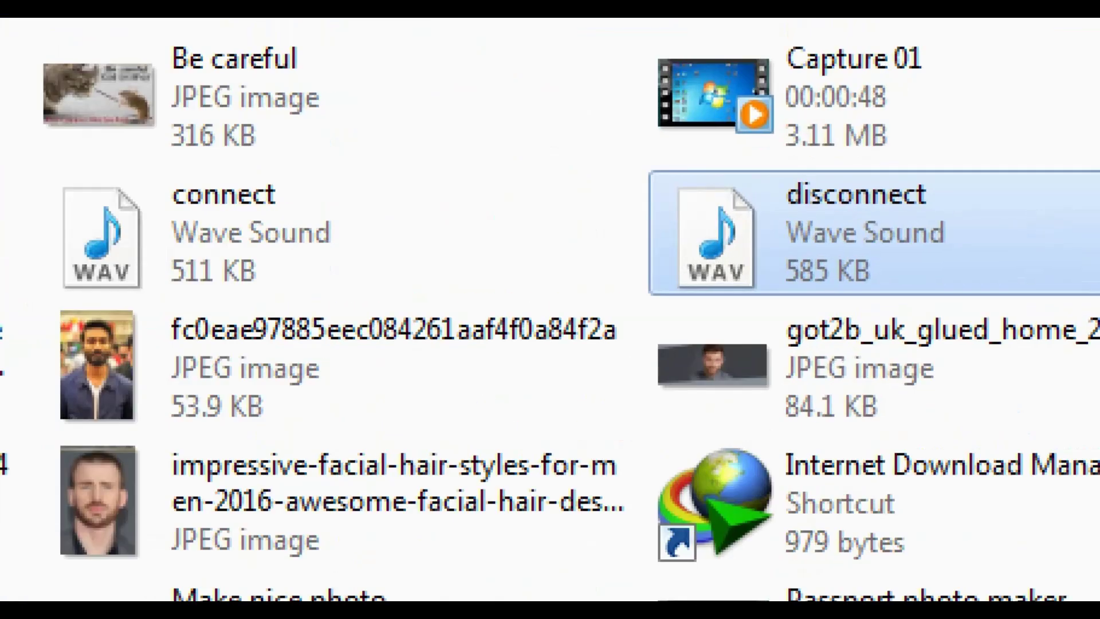
double_click(807, 219)
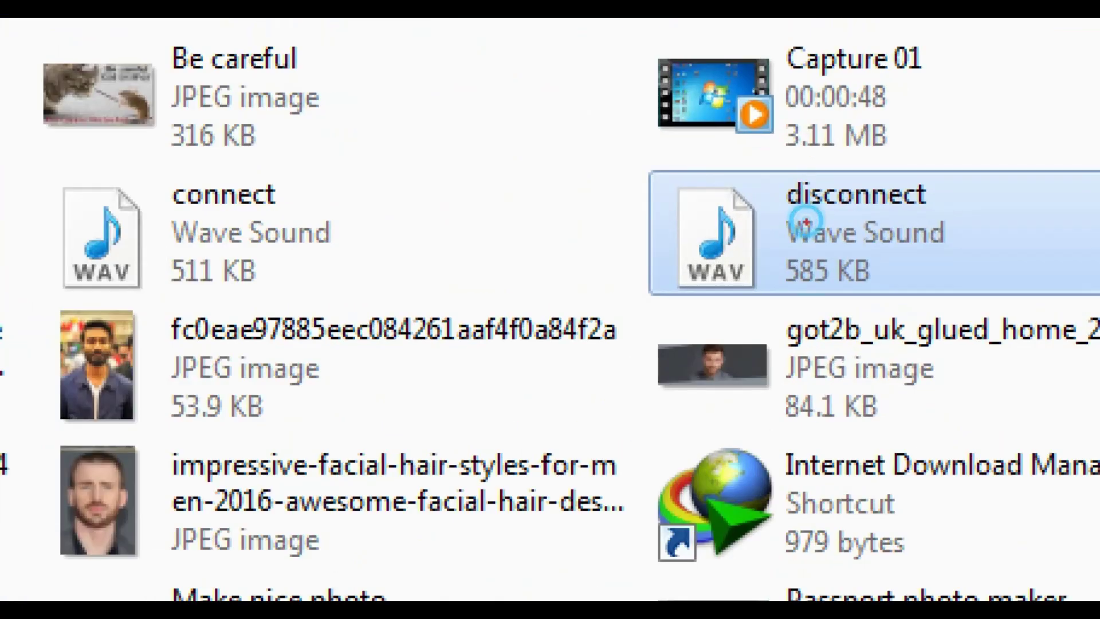
mouse_move(656, 166)
left_mouse_down()
mouse_move(926, 253)
mouse_move(973, 285)
left_mouse_up()
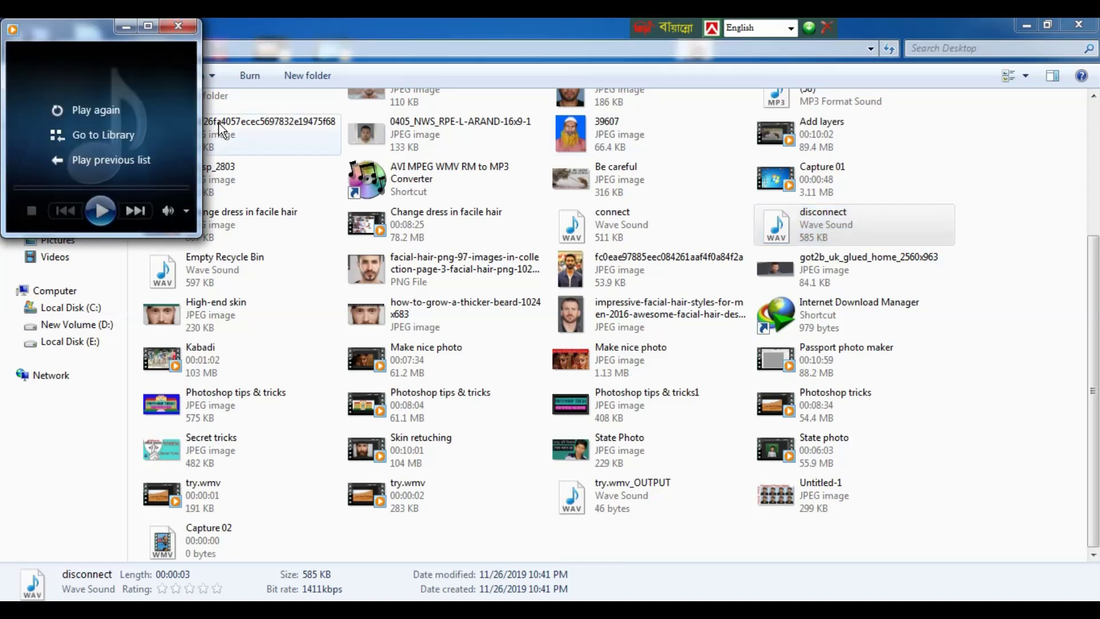
left_click(177, 22)
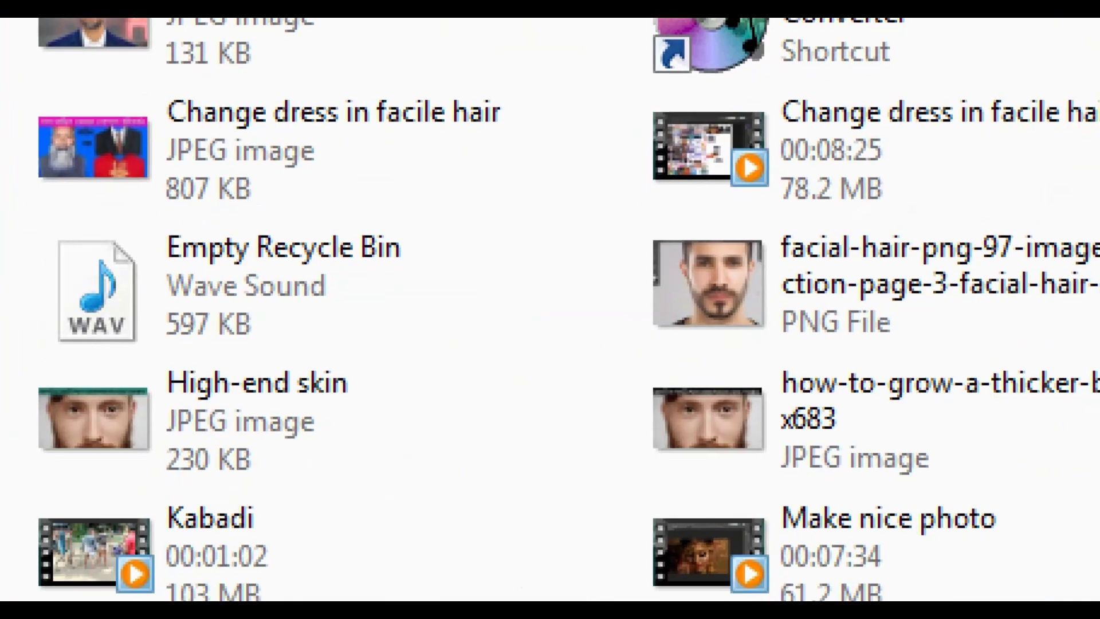
Play the Empty Recycle Bin wave sound and close the media player.
double_click(194, 262)
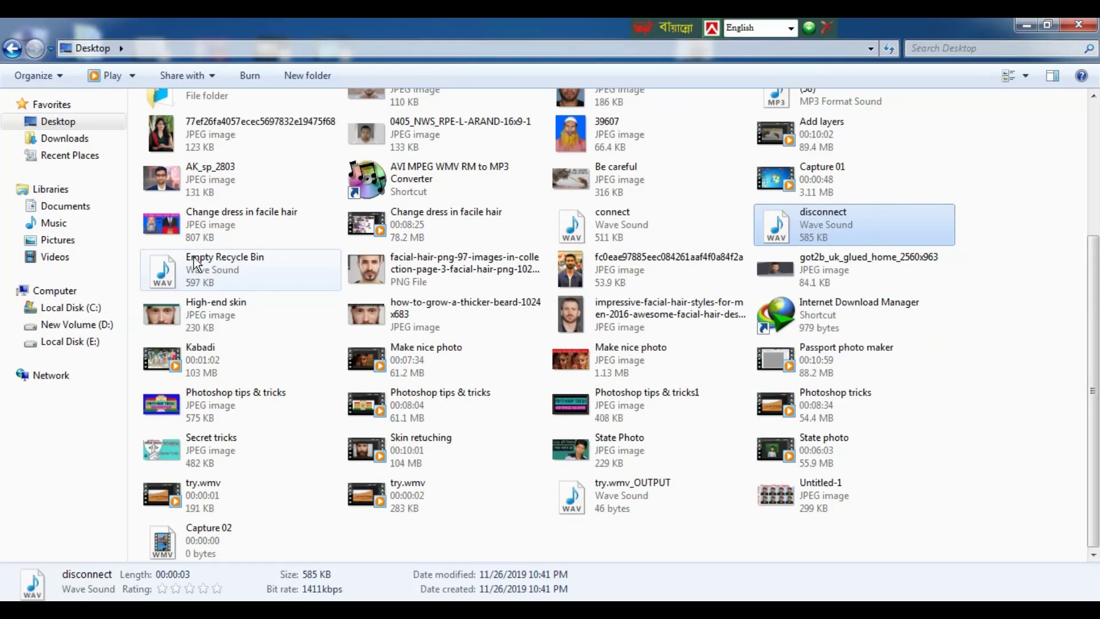
double_click(210, 271)
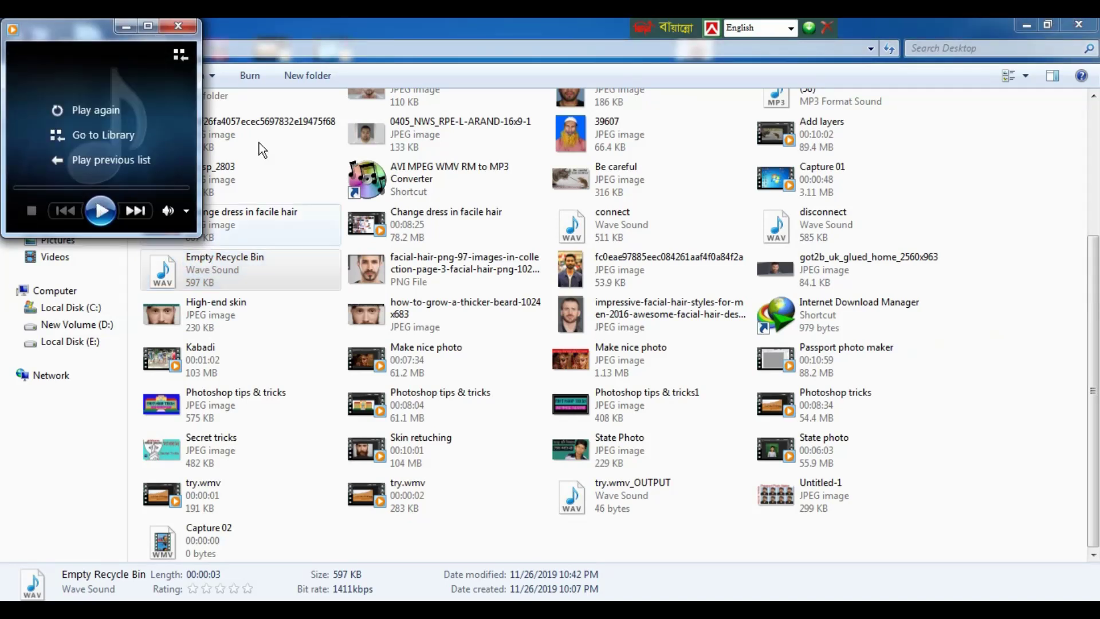
left_click(179, 26)
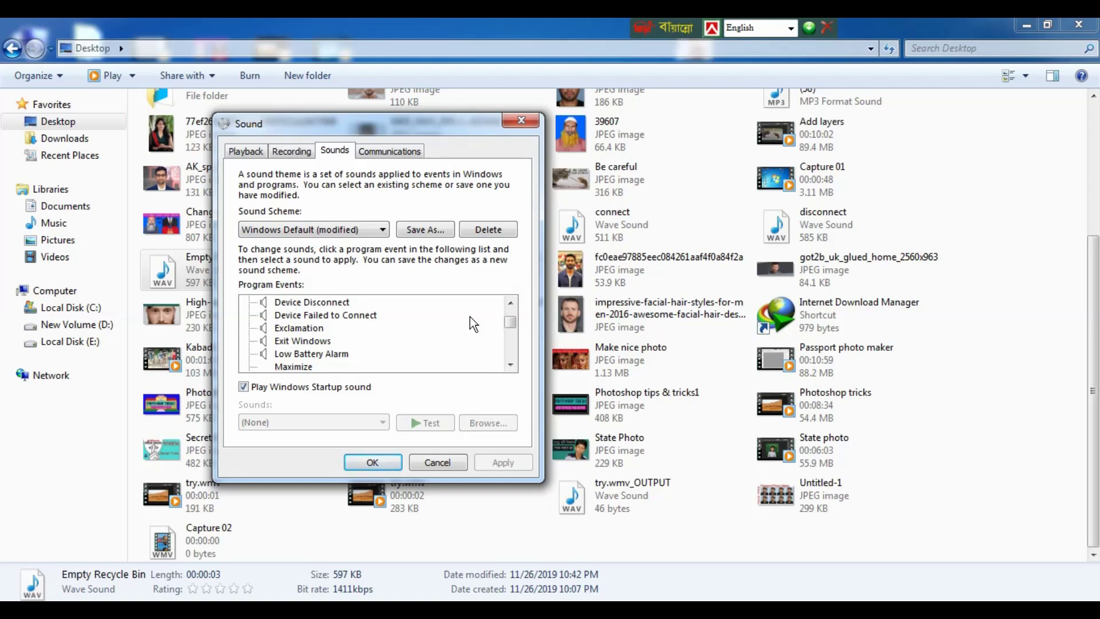
Examine the Windows program events in the Sound dialog, from Device Connect through Windows Logoff, to see which events can have sounds.
left_click_drag(448, 126, 308, 80)
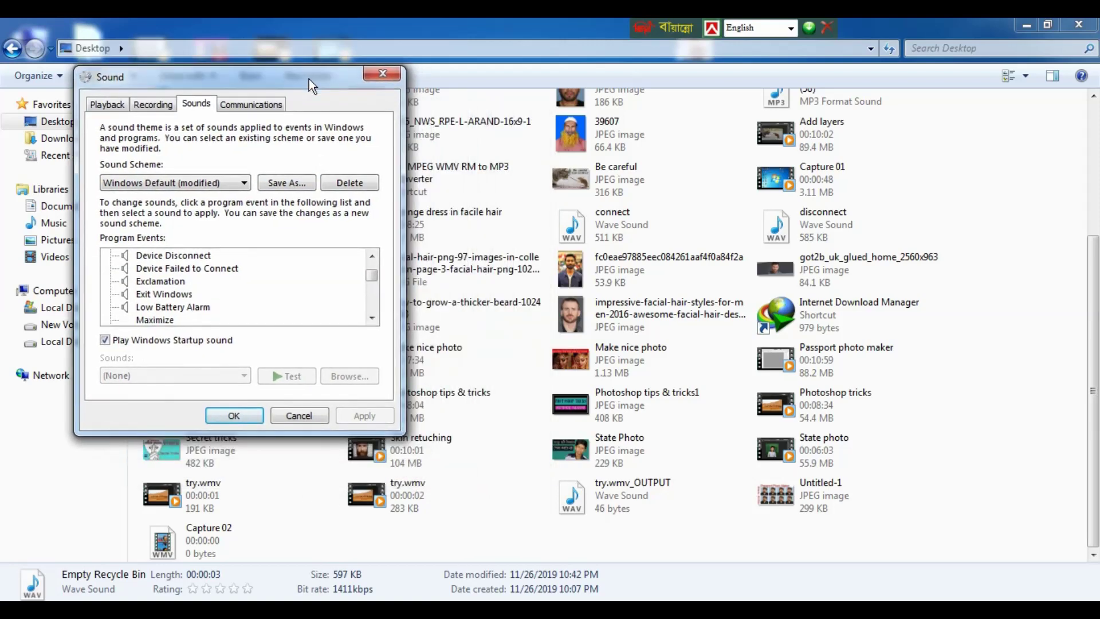
left_click(372, 317)
left_click(373, 317)
left_click(372, 317)
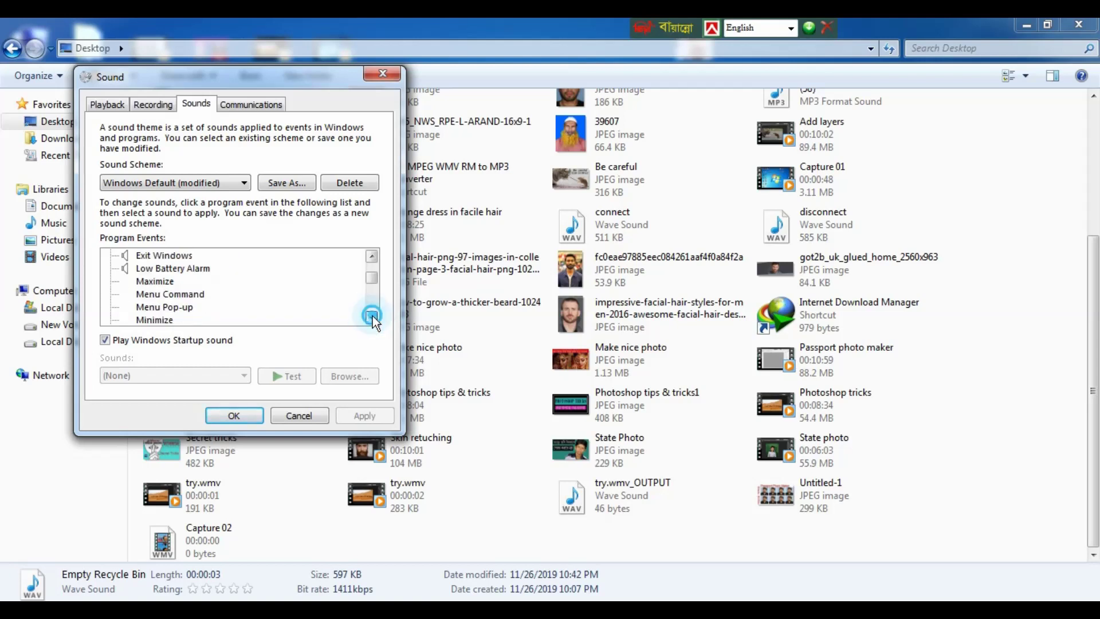
left_click(373, 317)
left_click(372, 316)
left_click(372, 317)
left_click(373, 316)
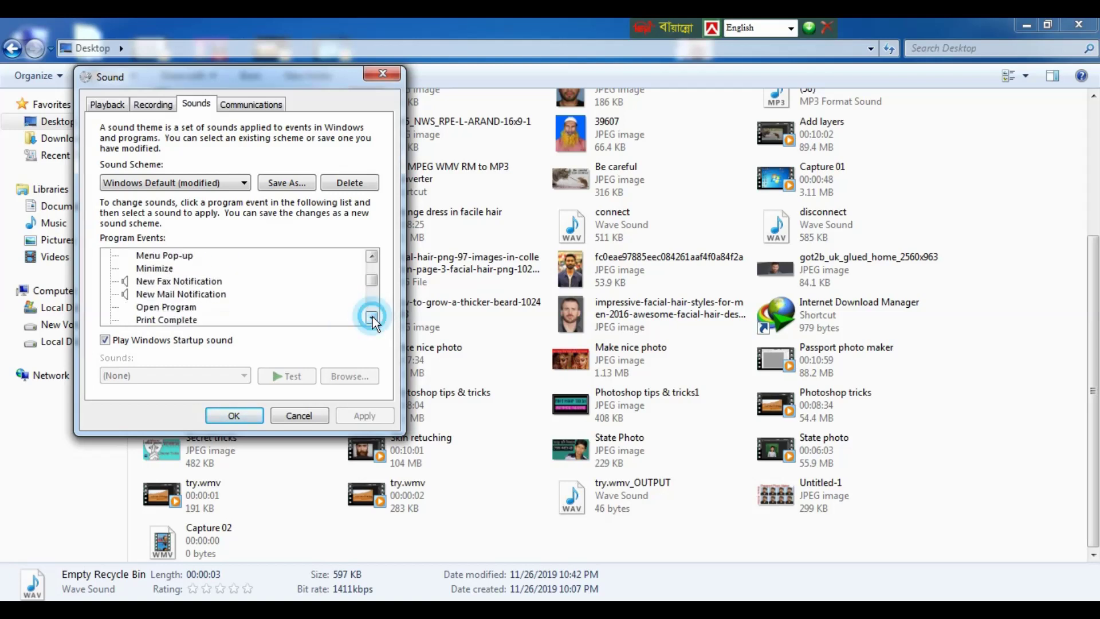
left_click(372, 317)
left_click(372, 317)
left_click(373, 317)
left_click(373, 317)
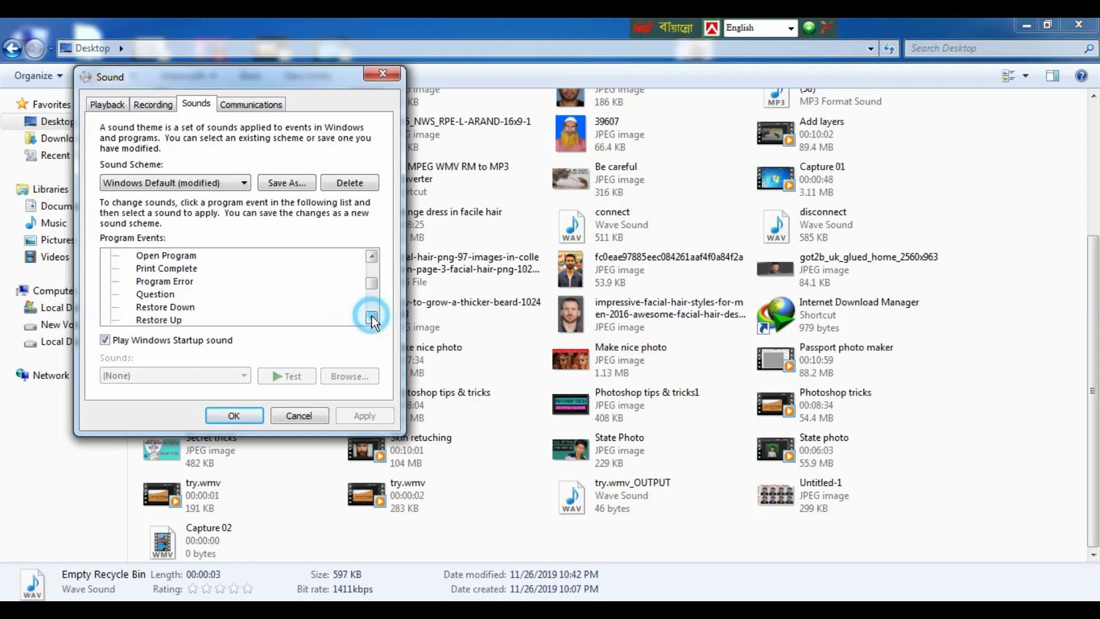
left_click(373, 316)
left_click(372, 317)
left_click(372, 317)
left_click(372, 317)
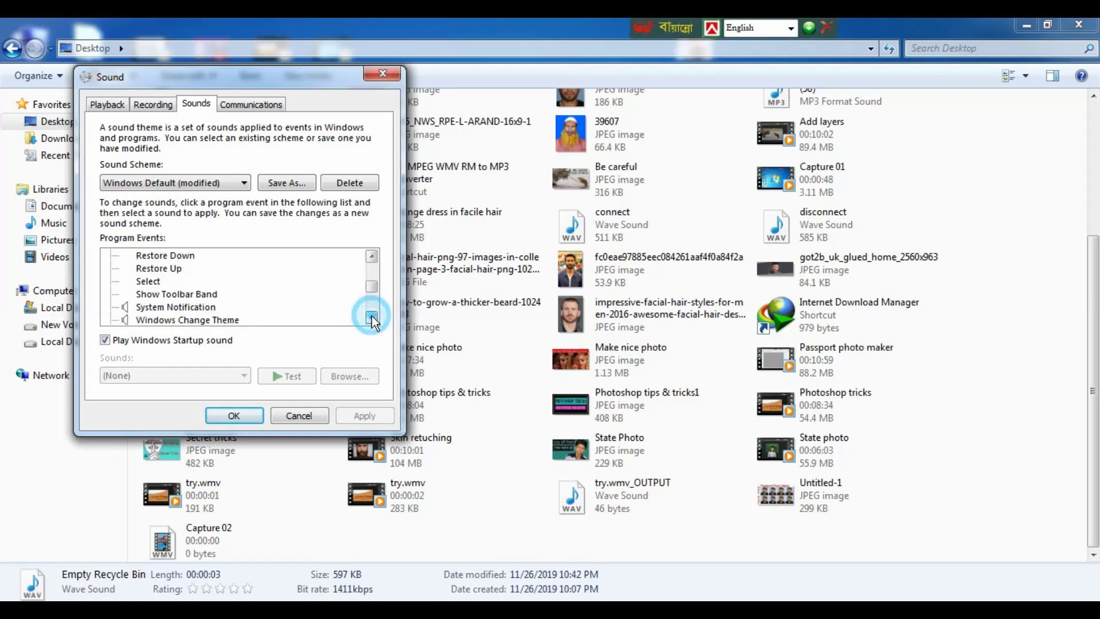
left_click(372, 317)
left_click(372, 317)
left_click(372, 317)
left_click(373, 259)
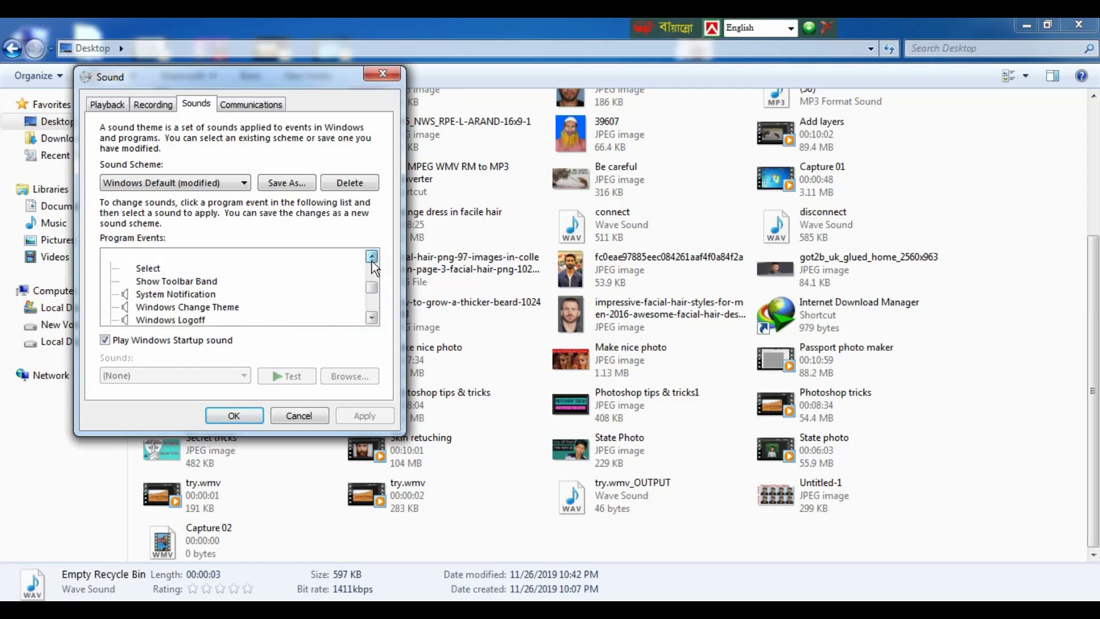
left_click(373, 259)
left_click(373, 259)
left_click(372, 259)
left_click(372, 258)
left_click(372, 259)
left_click(373, 259)
left_click(372, 258)
left_click(373, 259)
left_click(373, 259)
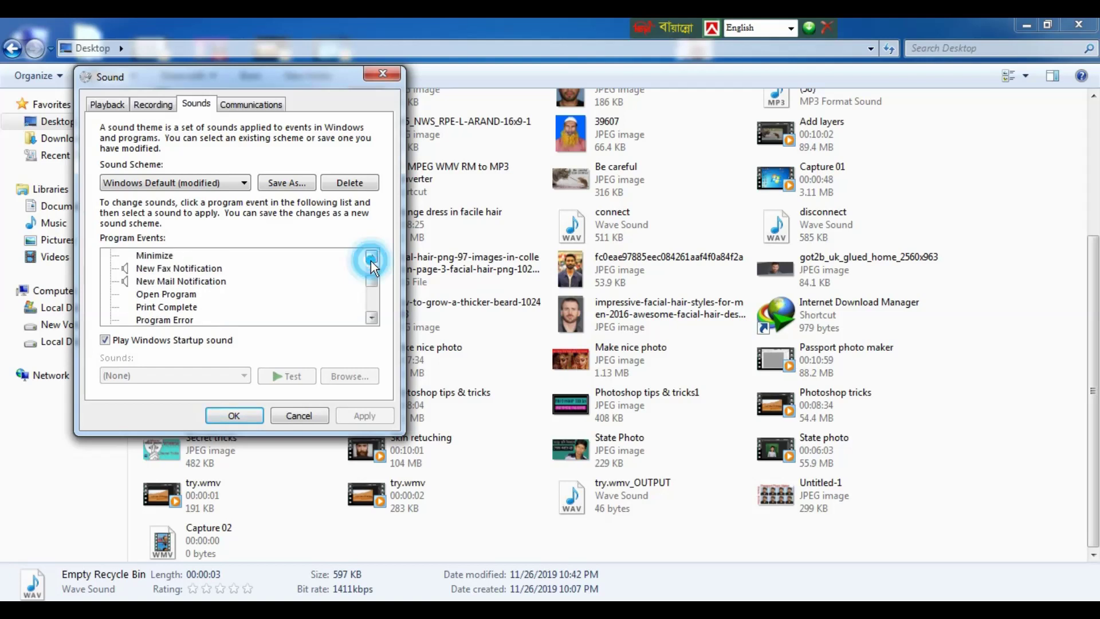
left_click(373, 259)
left_click(372, 259)
left_click(373, 259)
left_click(372, 259)
left_click(373, 259)
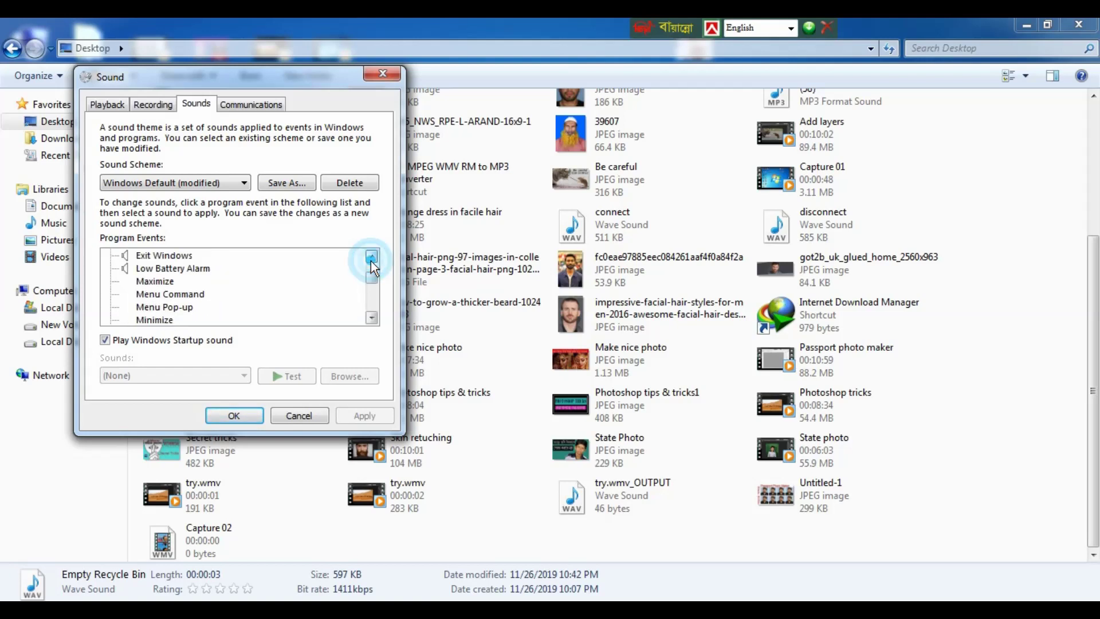
left_click(372, 259)
left_click(373, 259)
left_click(373, 259)
left_click(373, 259)
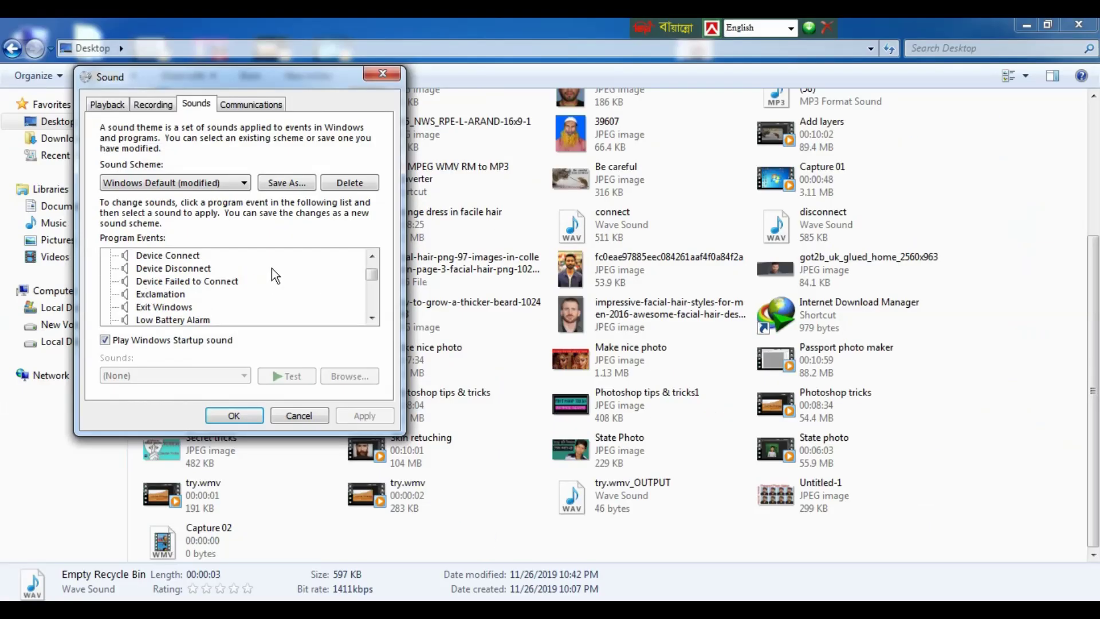
Restore the Desktop folder window to a smaller size and place it beside the Sound dialog with the wave files in view.
left_click(954, 33)
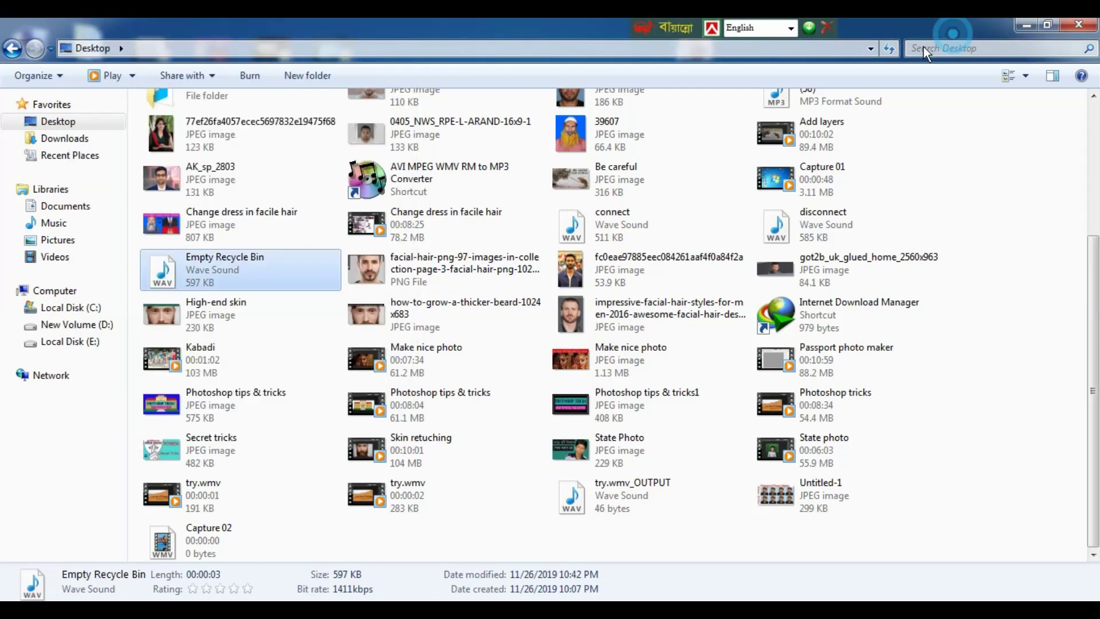
double_click(922, 20)
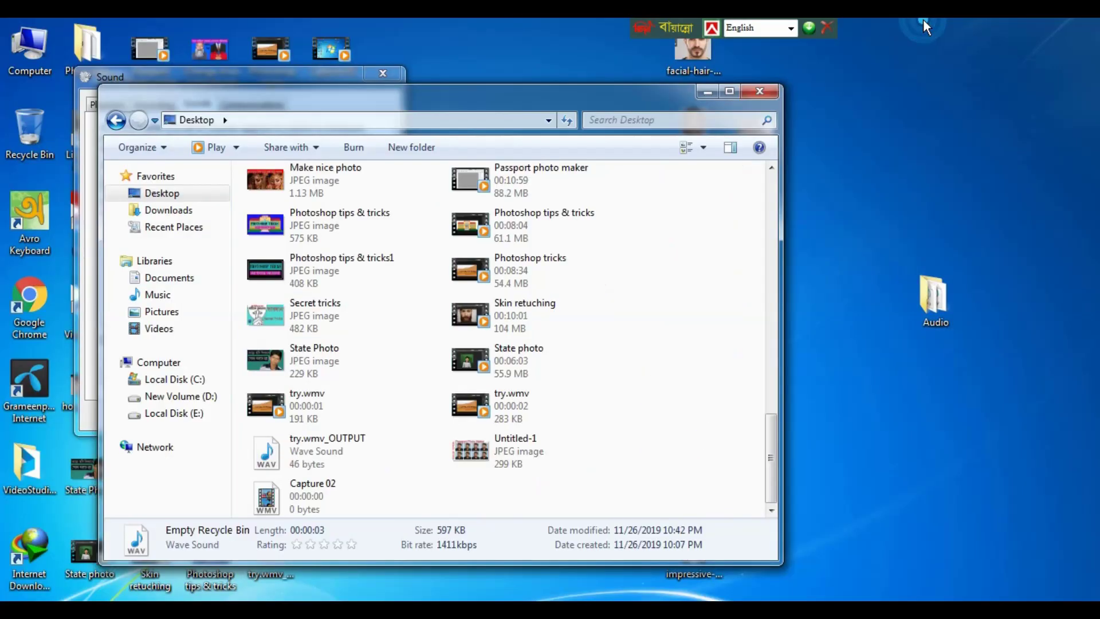
left_click_drag(579, 98, 779, 33)
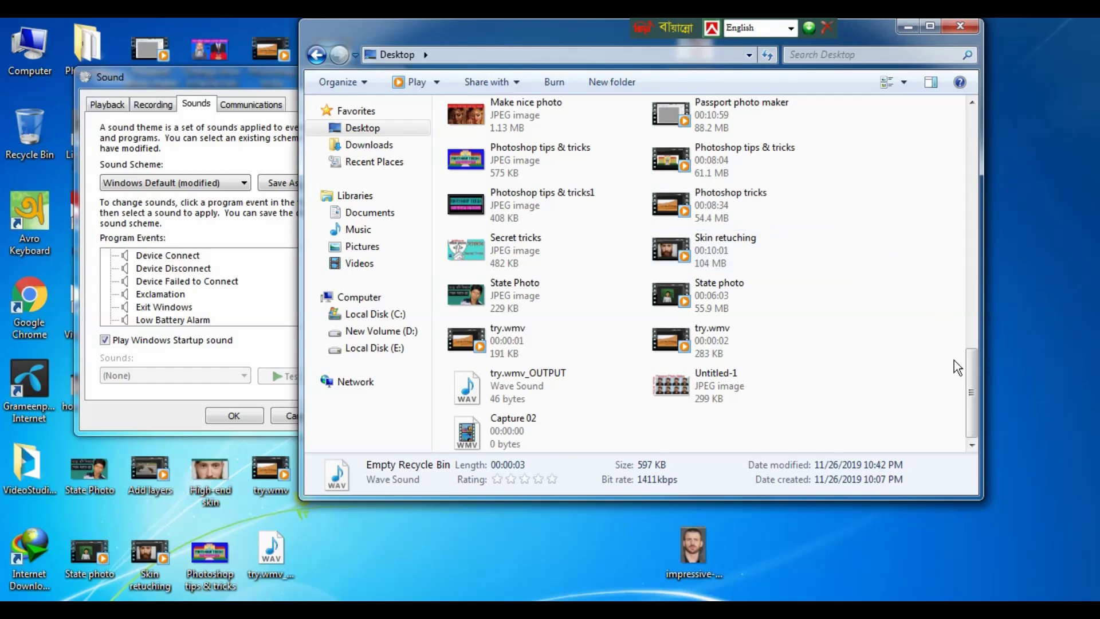
left_click_drag(972, 366, 969, 257)
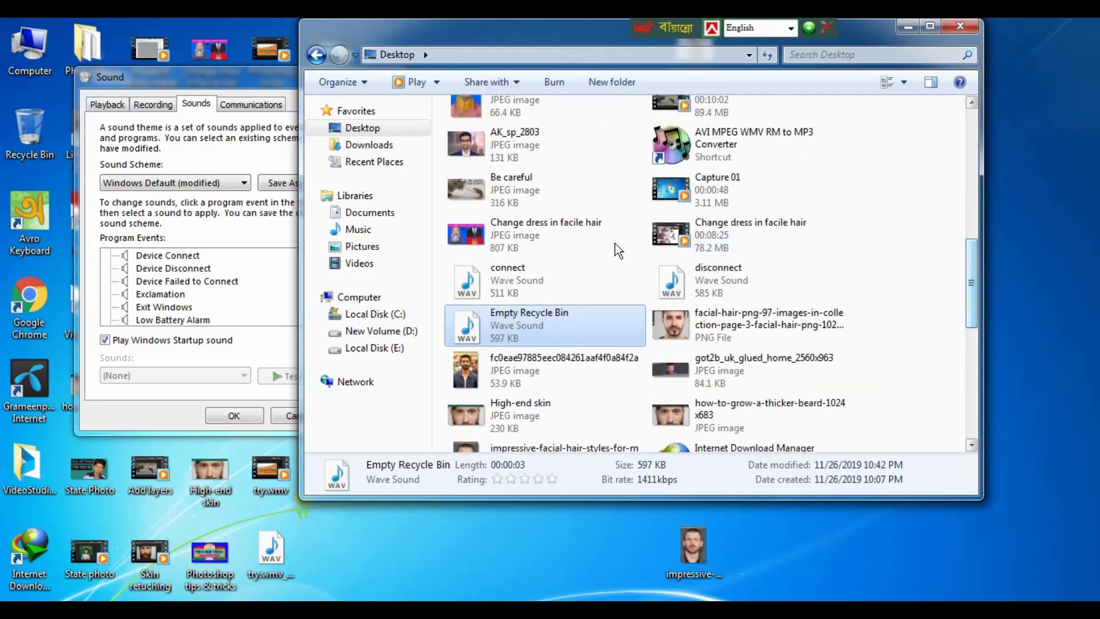
Rename the connect wave file in the Desktop folder to Device Connect.
left_click(491, 278)
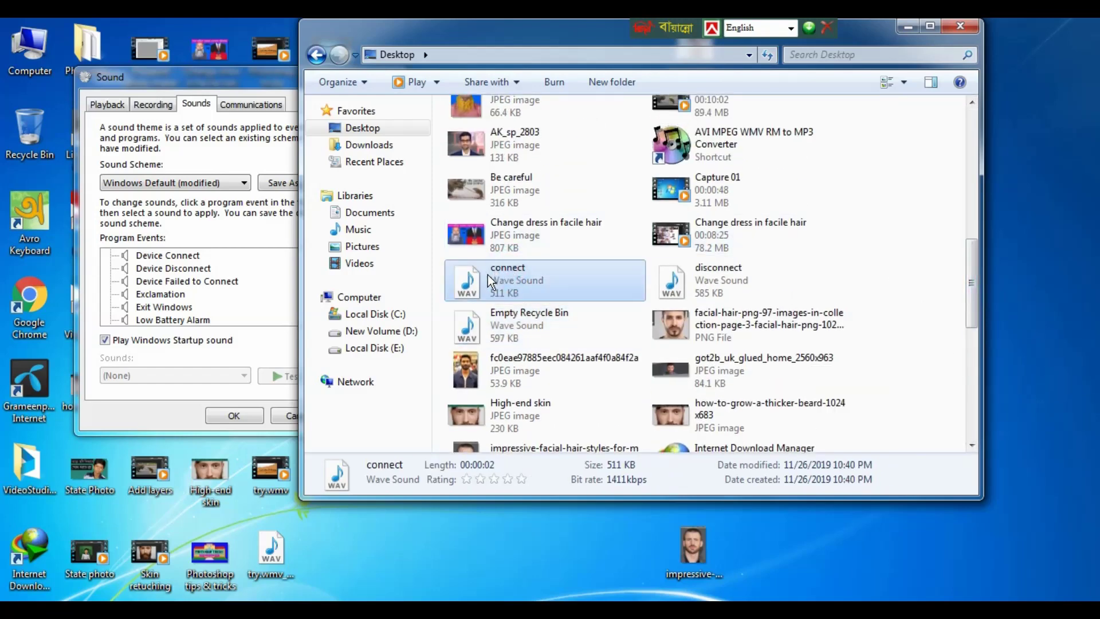
right_click(491, 280)
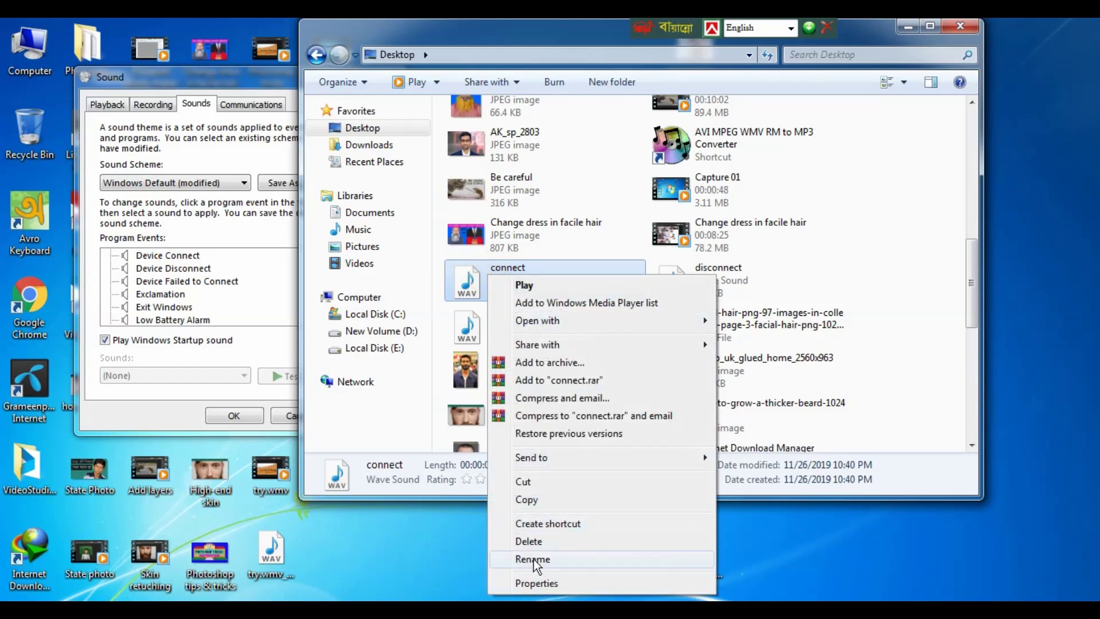
left_click(533, 559)
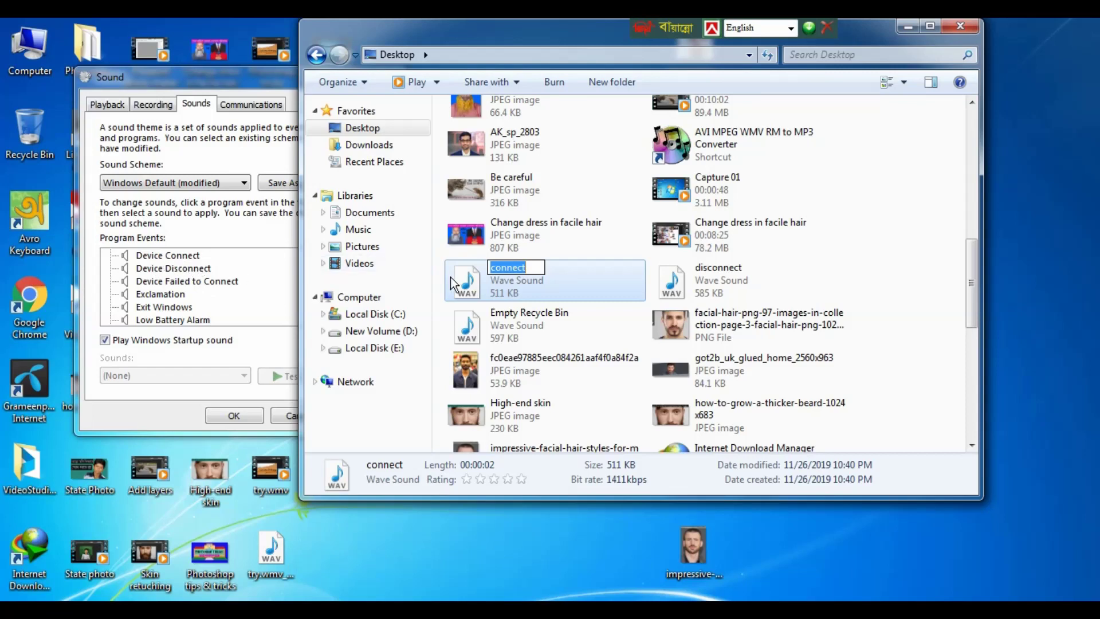
type("Devi")
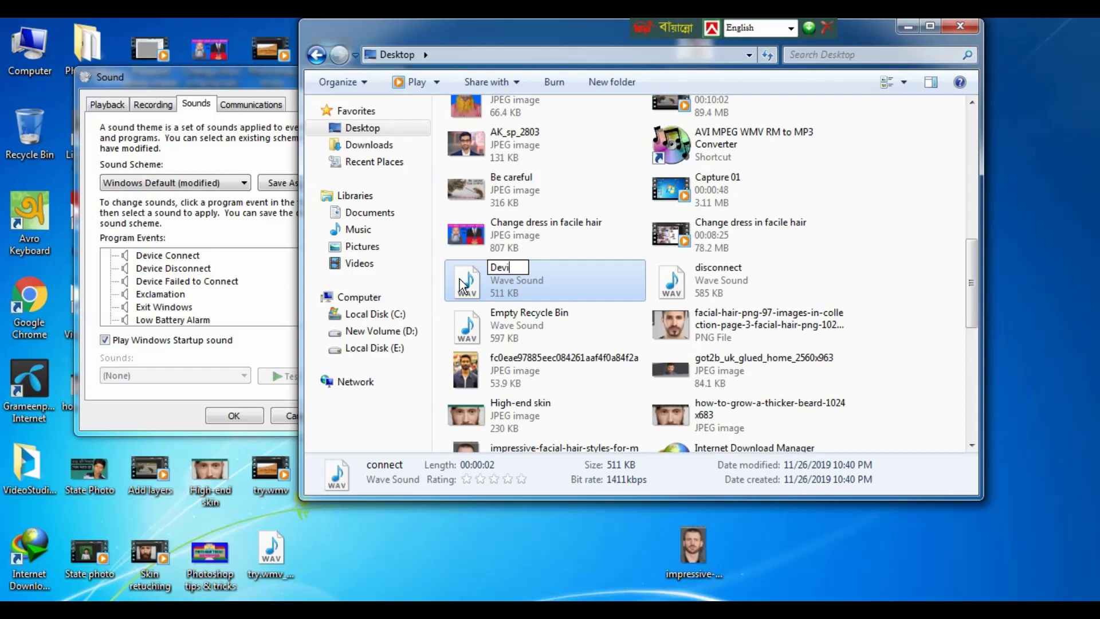
type("ce Conne")
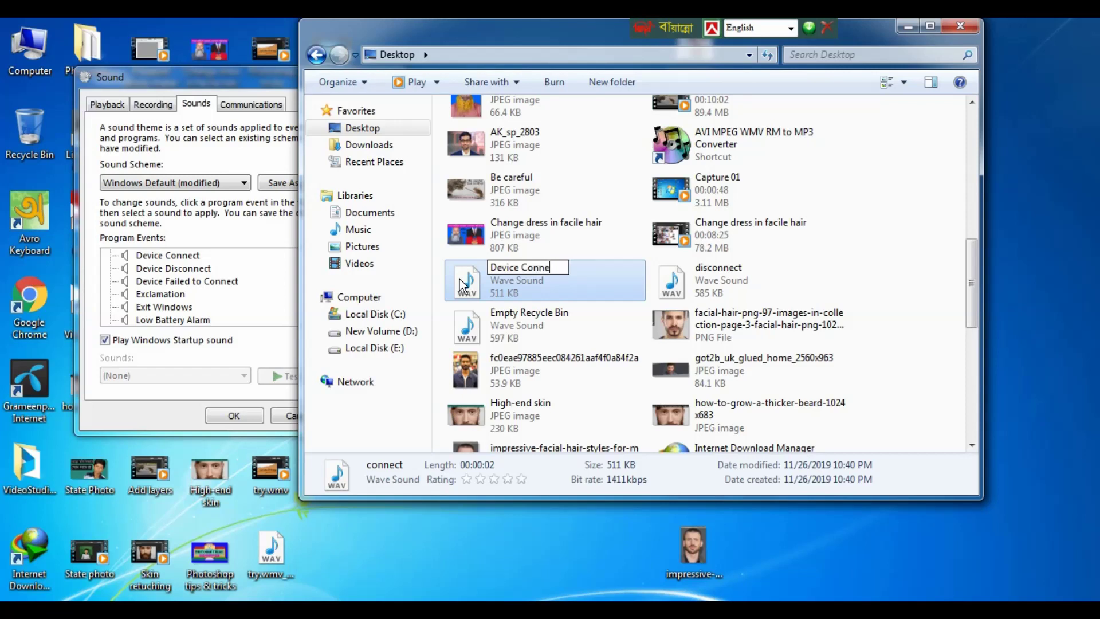
type("ct")
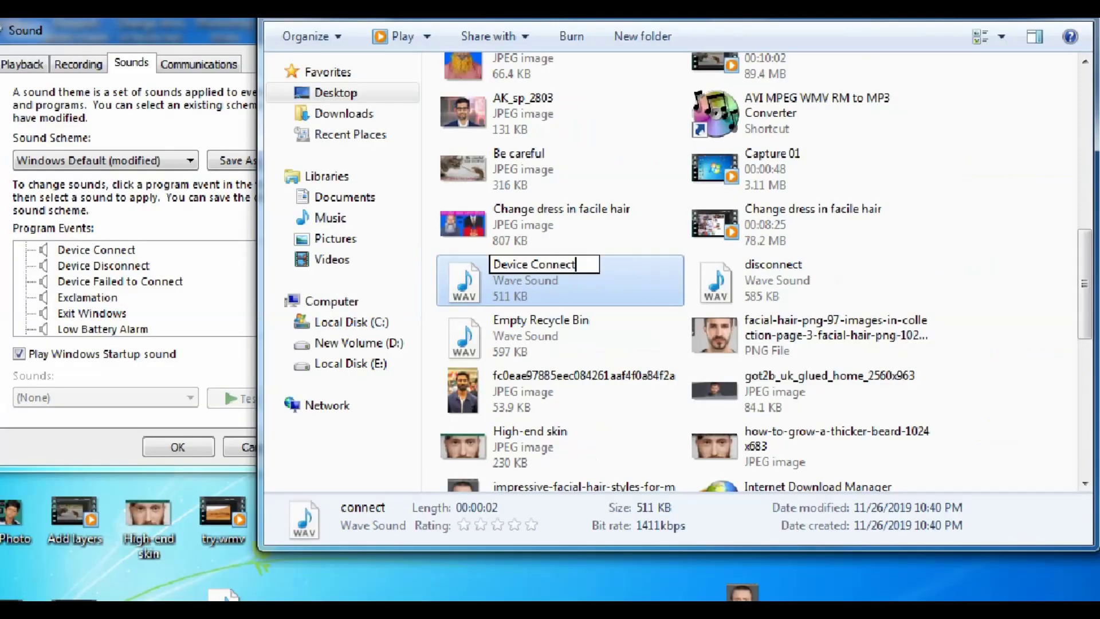
key("Return")
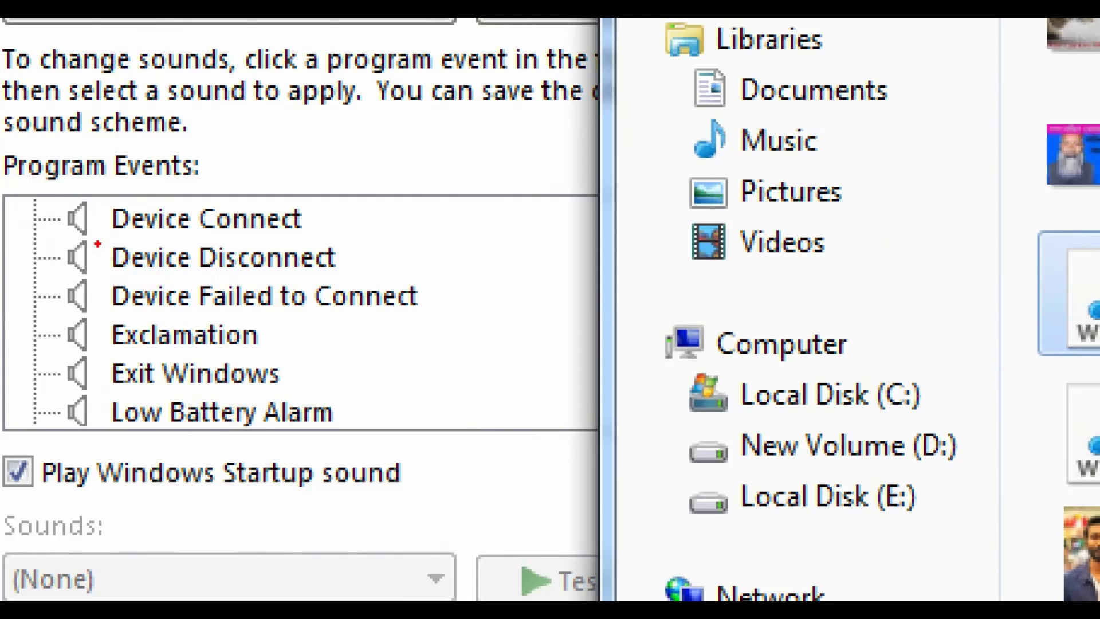
Rename the disconnect wave file in the Desktop folder to Device Disconnect.
left_click_drag(98, 243, 370, 283)
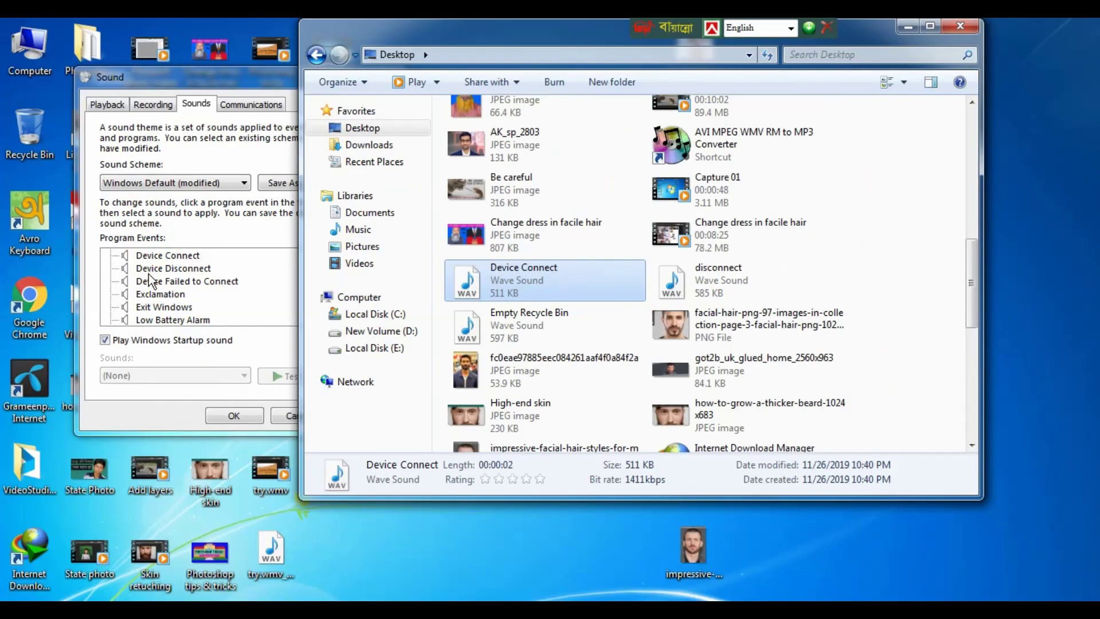
right_click(694, 280)
key("m")
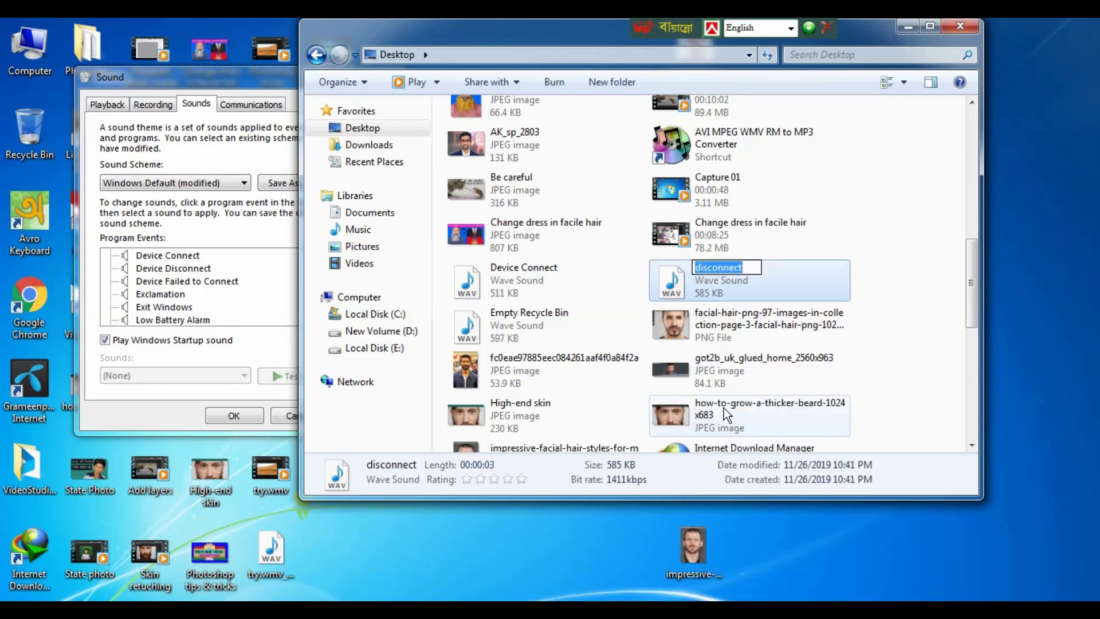
type("De")
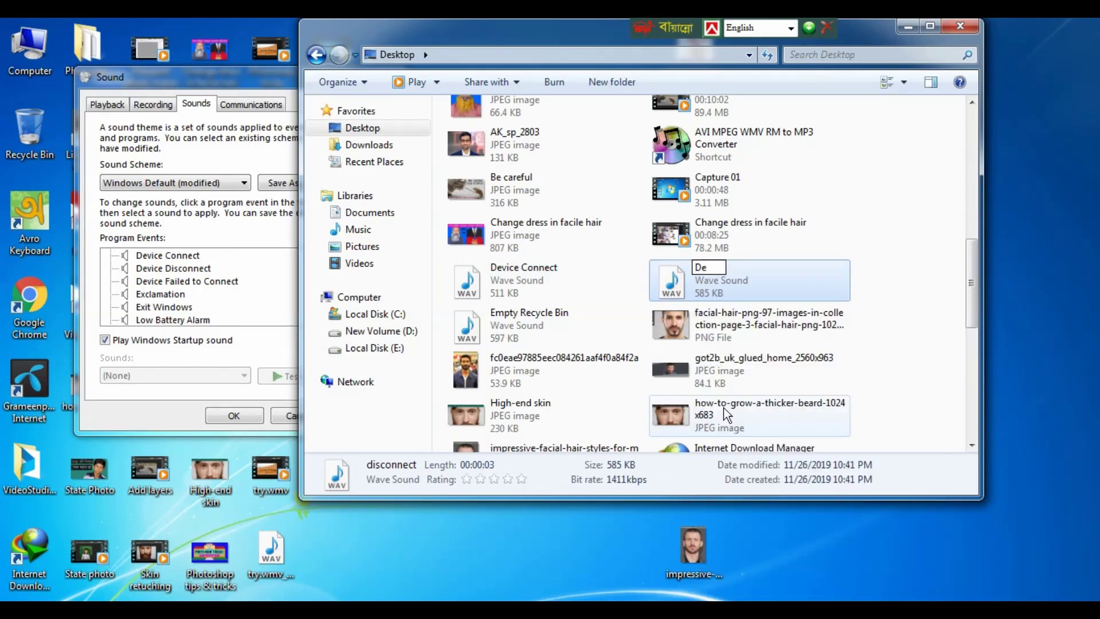
type("vice Dis")
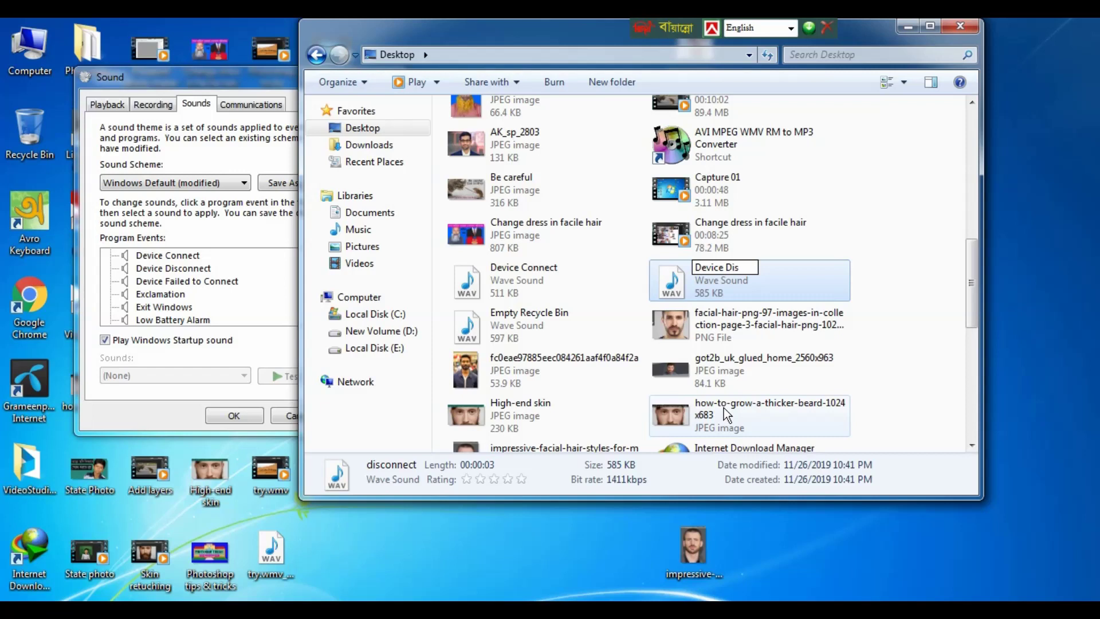
type("connect")
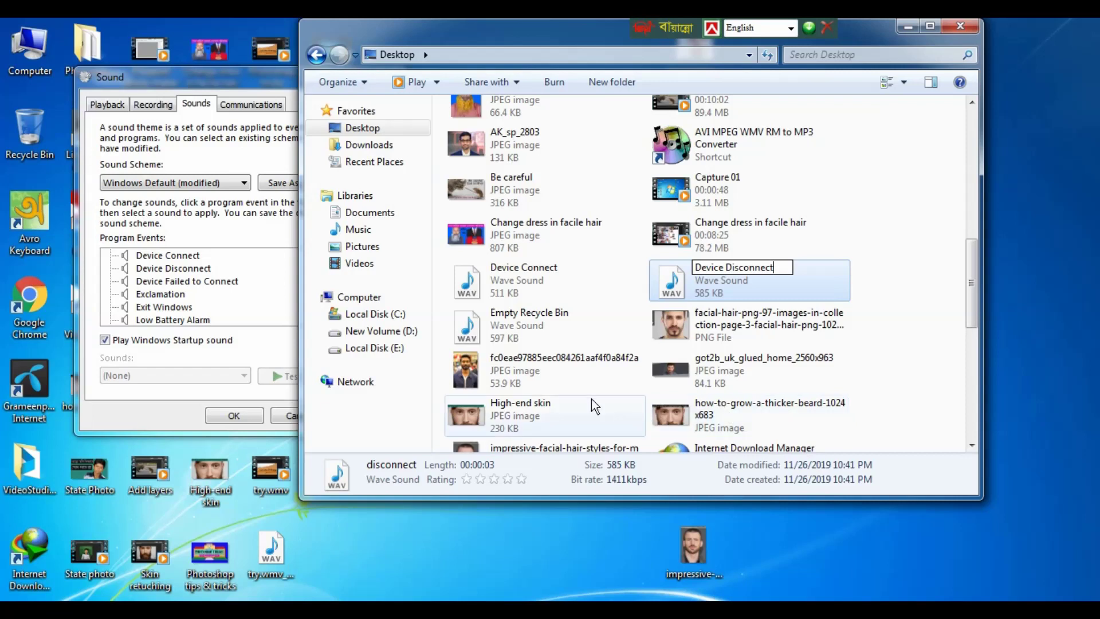
left_click(545, 342)
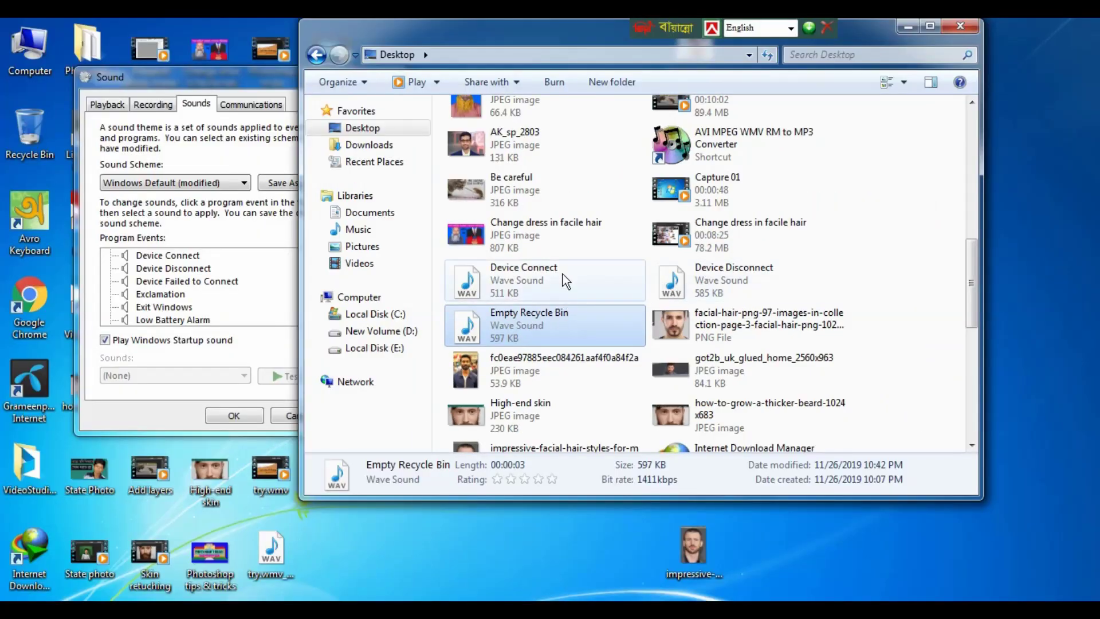
Assign the Device Connect wave file from the Desktop folder to the Device Connect program event in the Sound dialog.
left_click(208, 74)
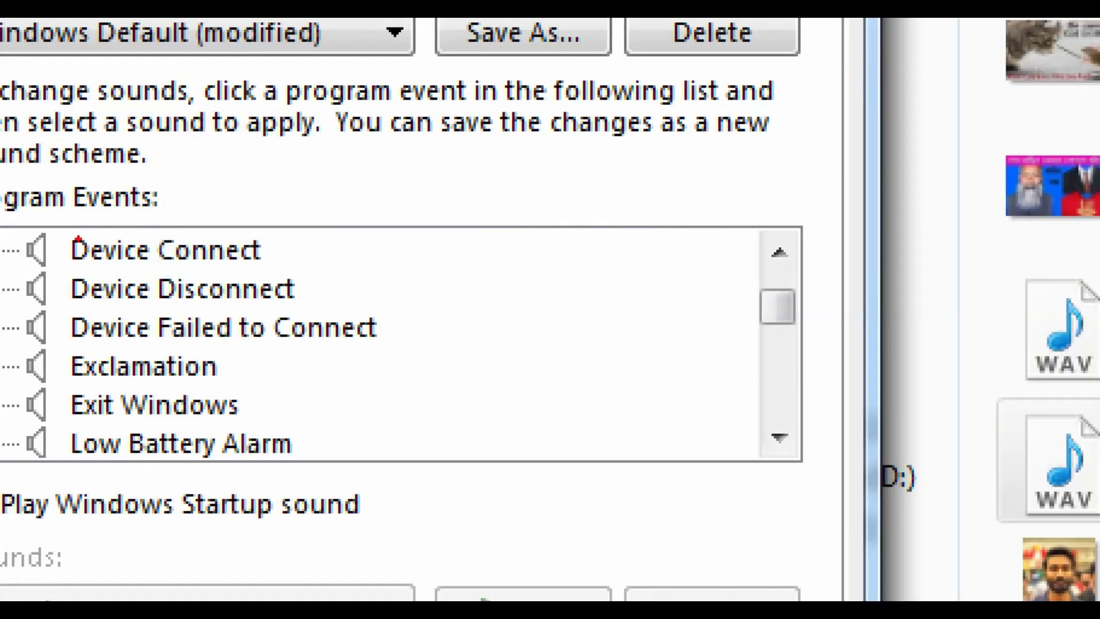
left_click_drag(62, 236, 303, 277)
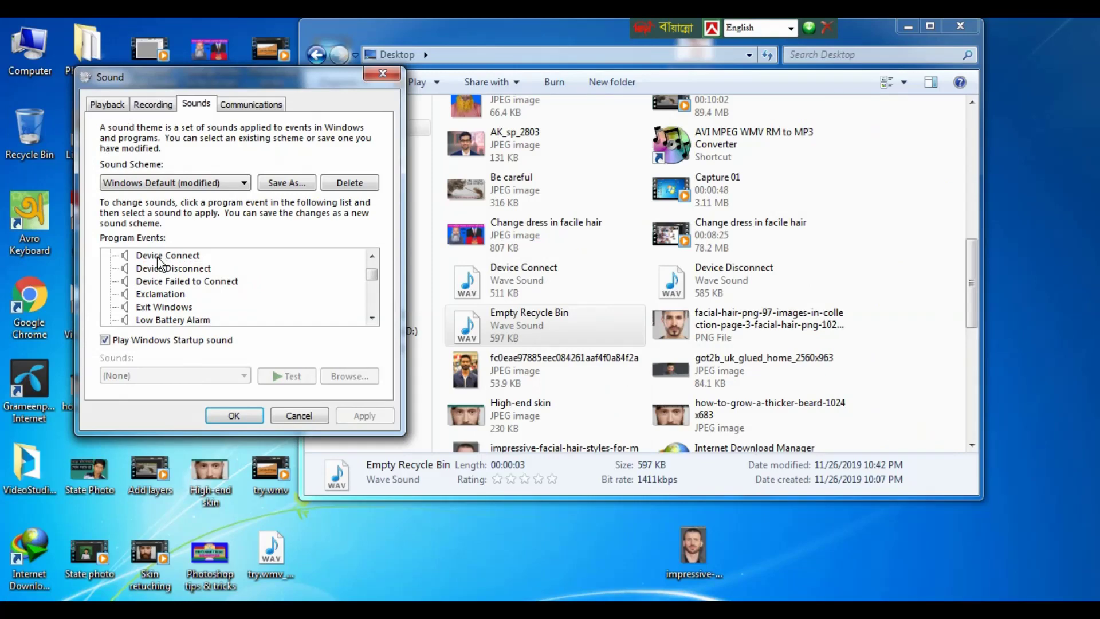
left_click(168, 256)
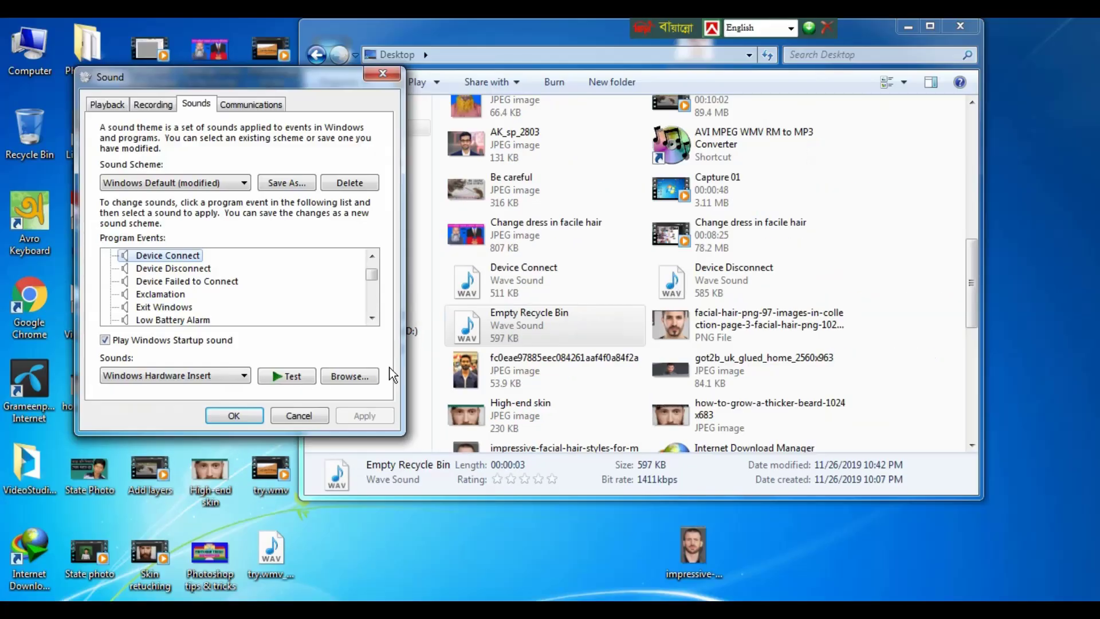
left_click(281, 391)
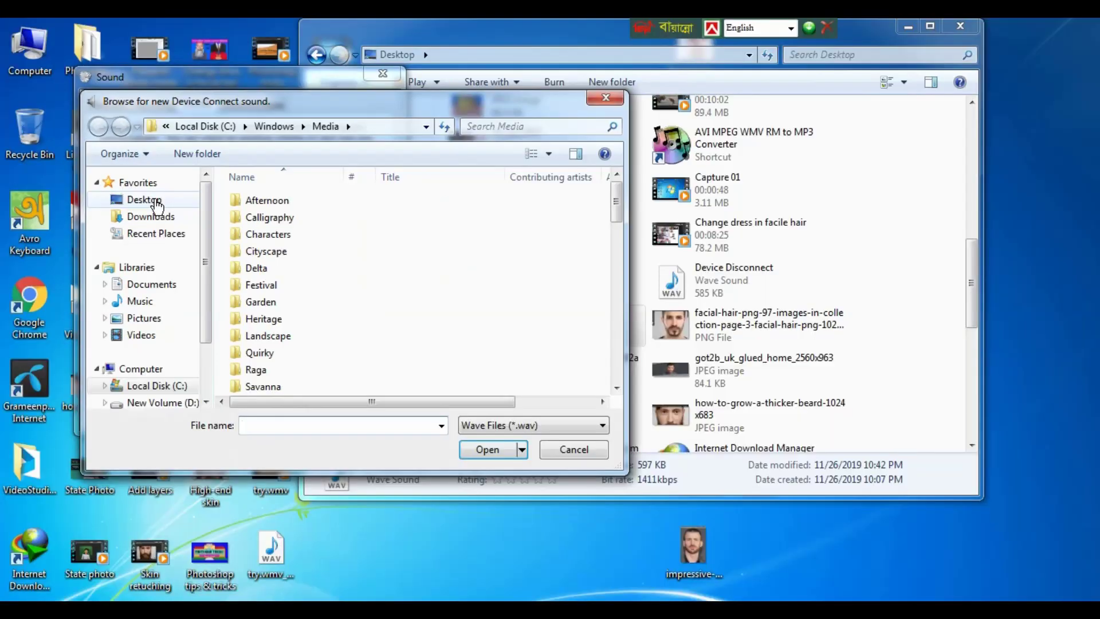
left_click(156, 201)
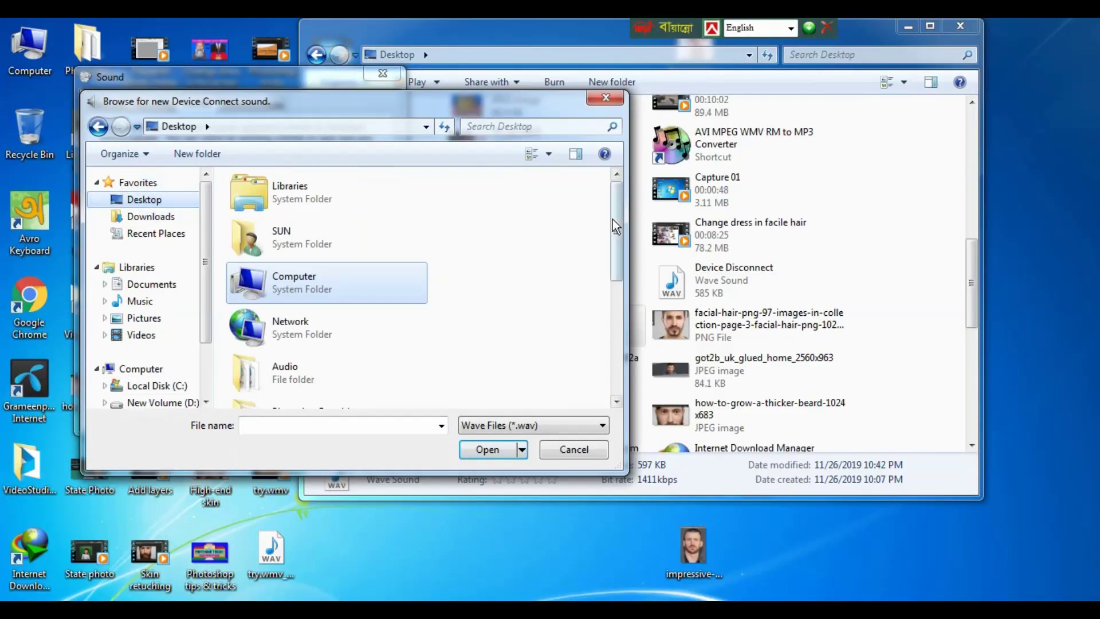
left_click_drag(613, 219, 617, 296)
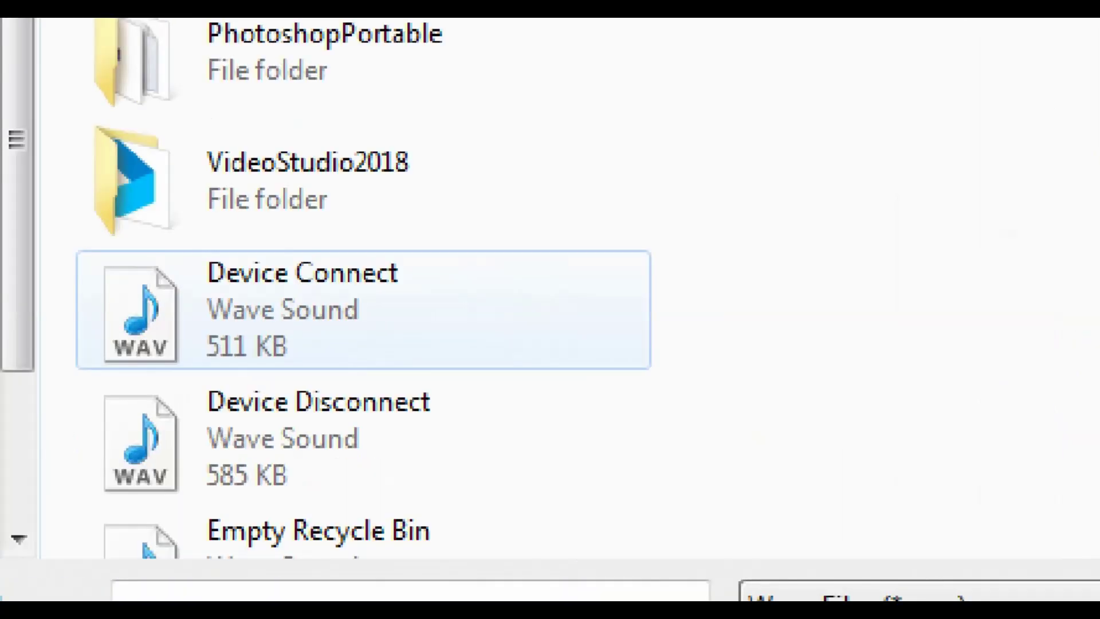
left_click(307, 328)
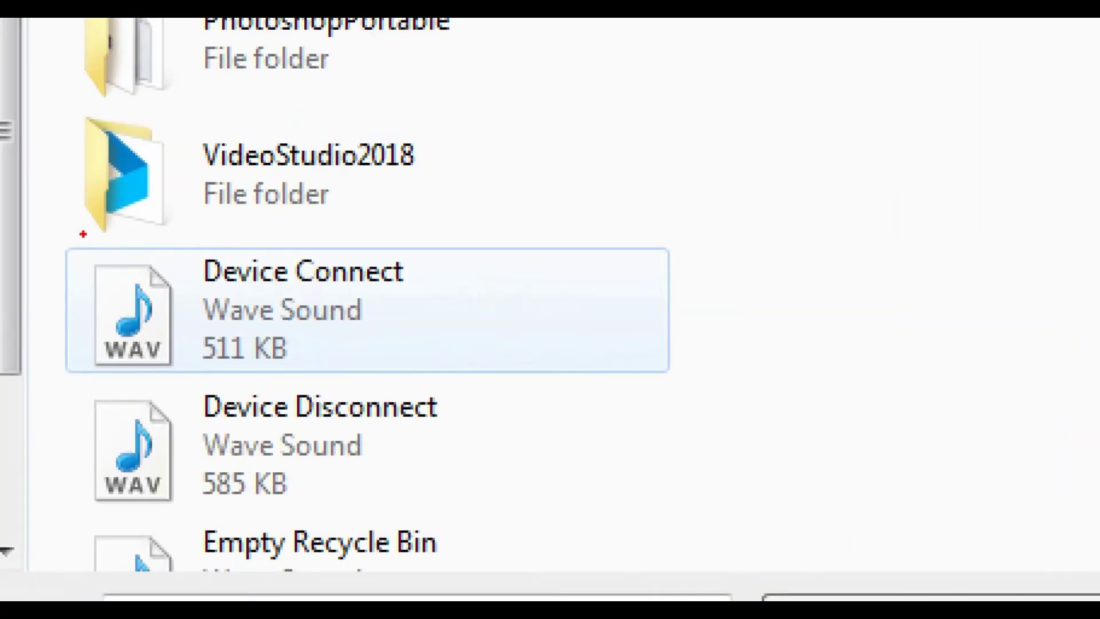
left_click(281, 316)
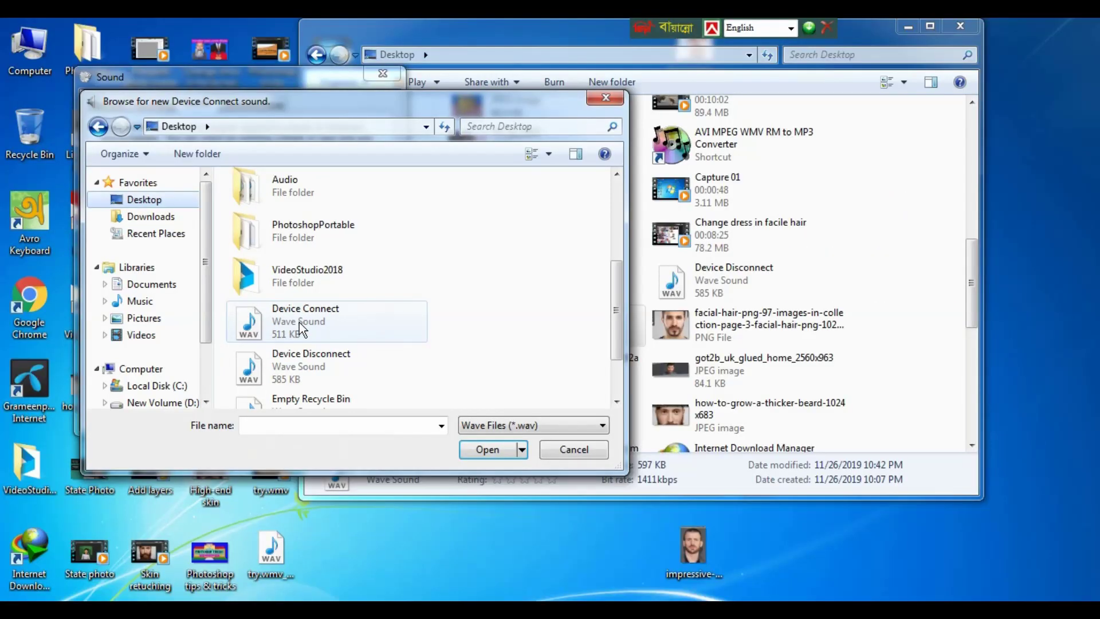
left_click(299, 322)
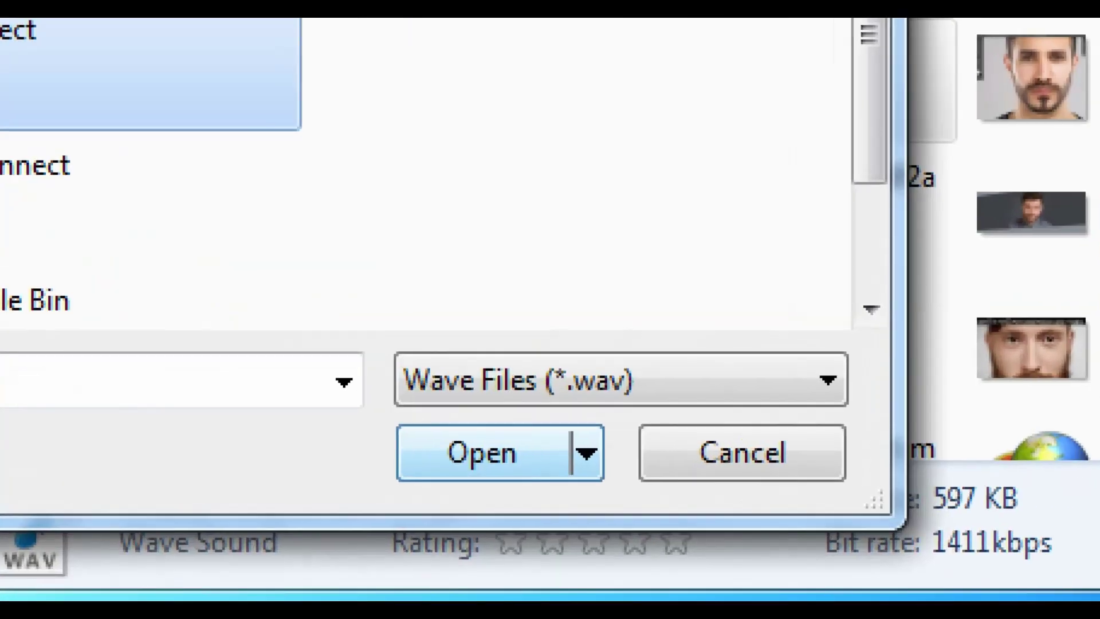
left_click(490, 448)
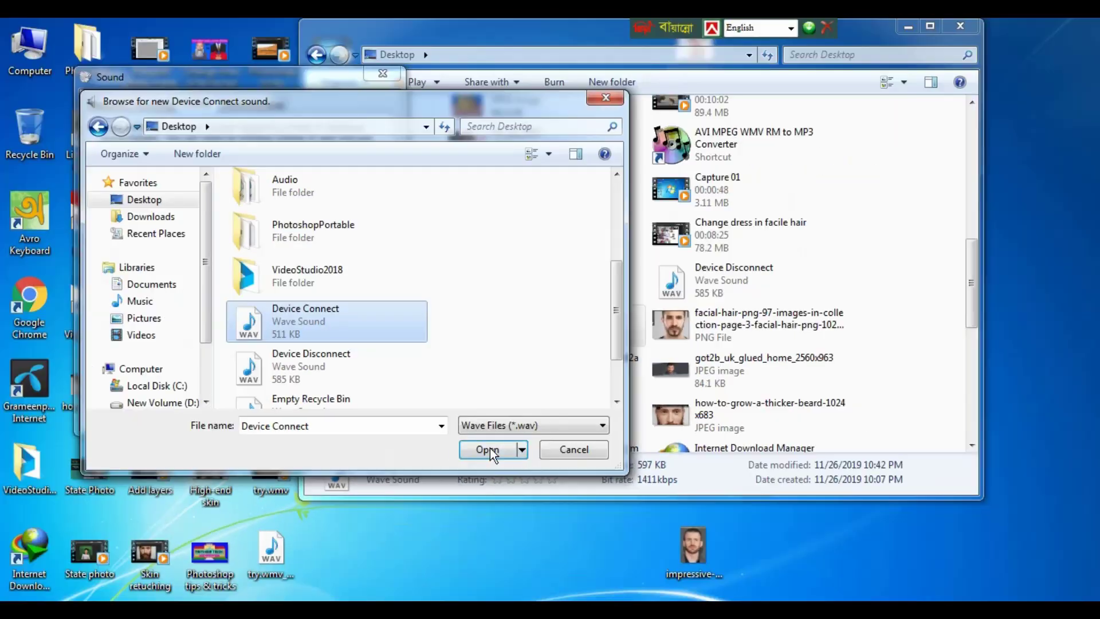
left_click(490, 452)
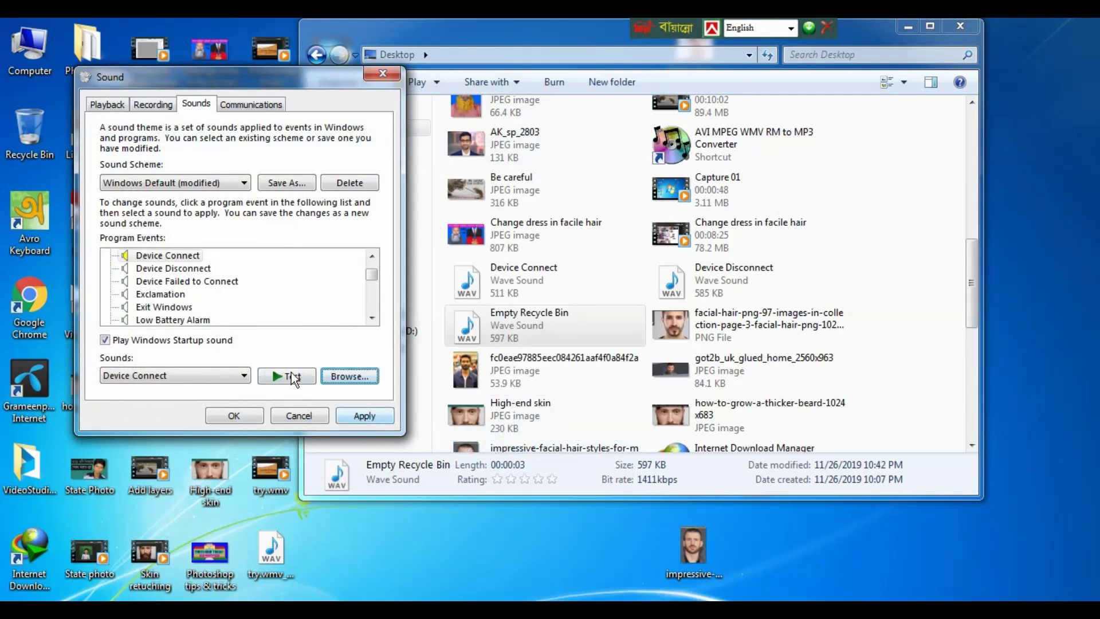
Test the Device Connect event's sound, and apply the change before closing the Sound dialog.
left_click(171, 257)
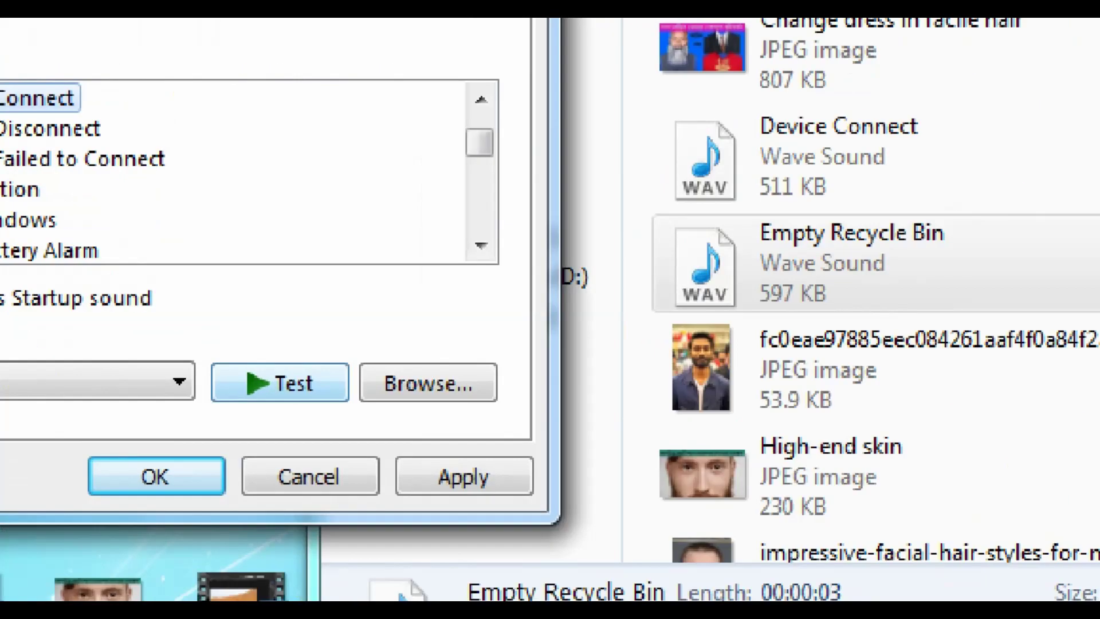
left_click(285, 369)
left_click(286, 369)
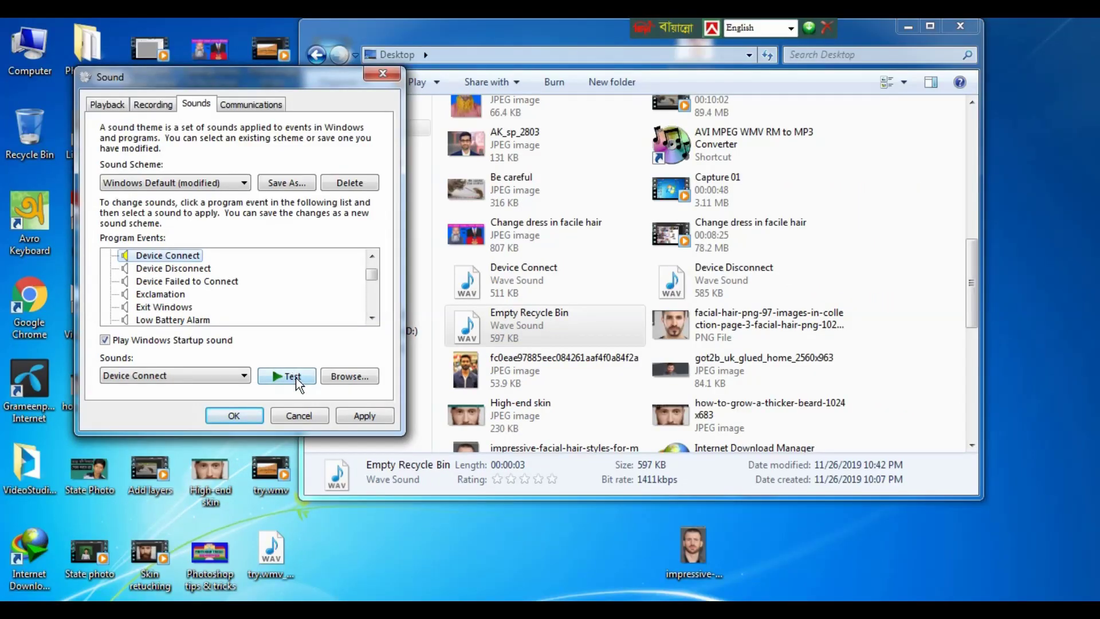
left_click(297, 379)
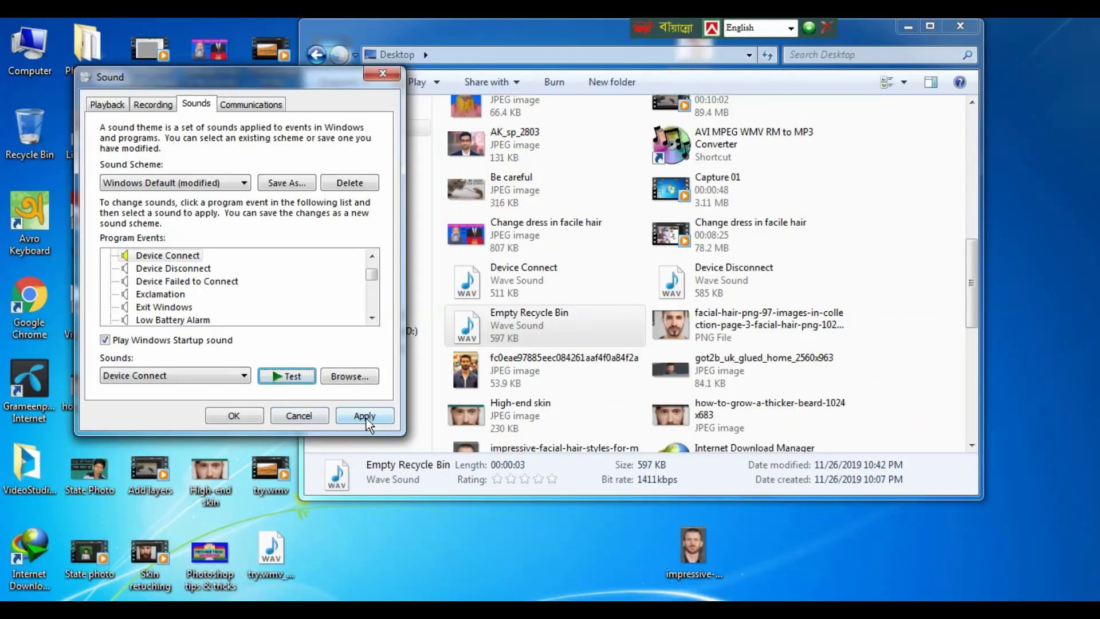
left_click(367, 418)
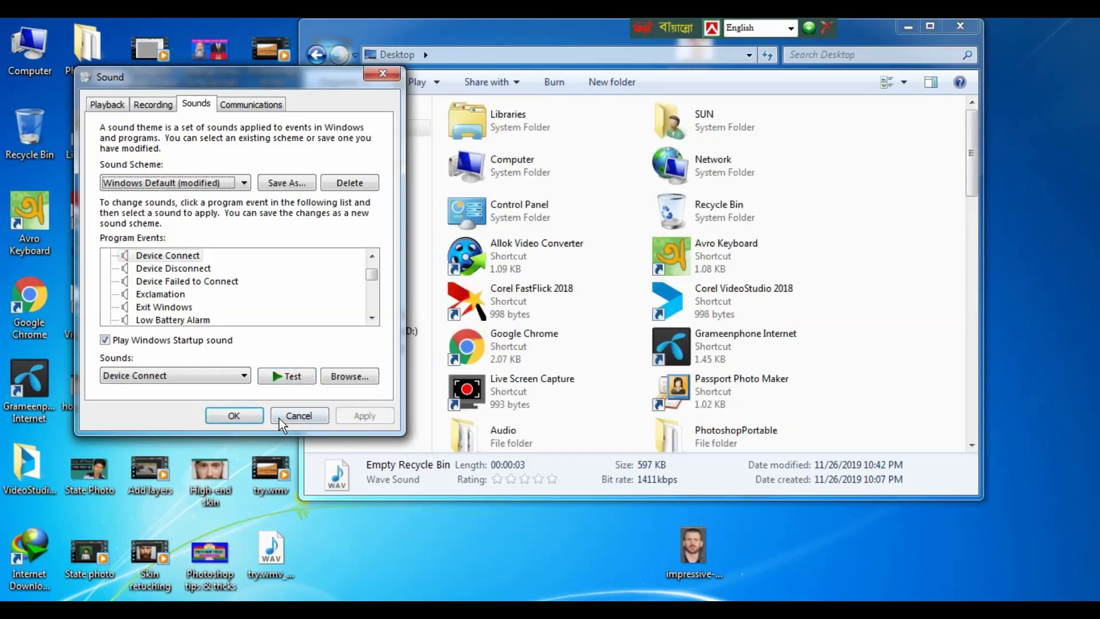
left_click(242, 414)
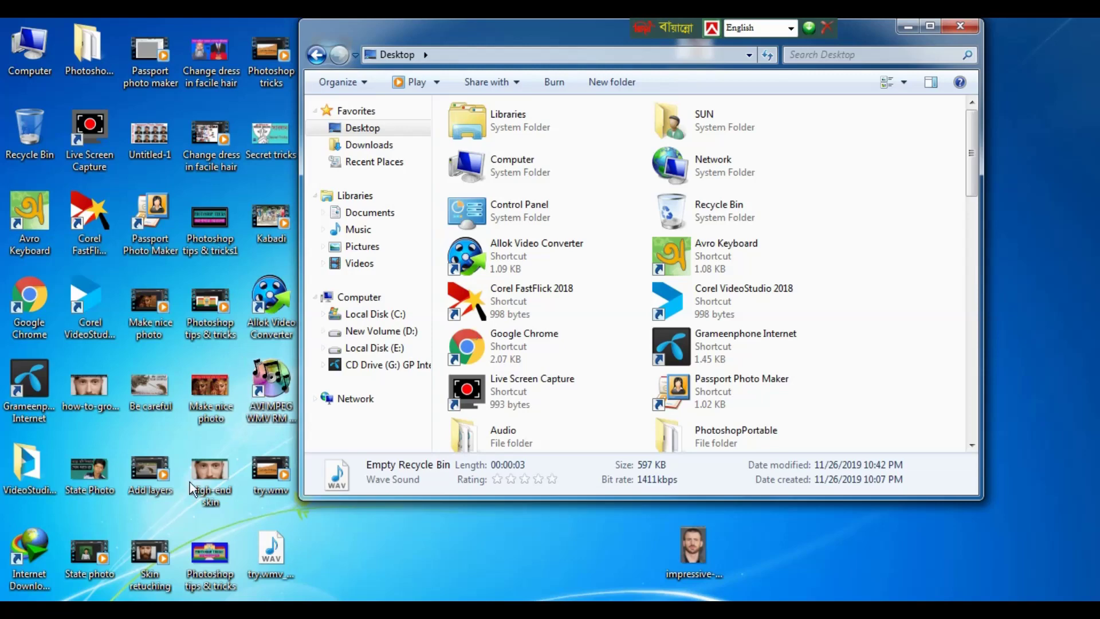
Reopen the program event sounds through the Control Panel's Sound settings and select the Device Disconnect event.
key("super")
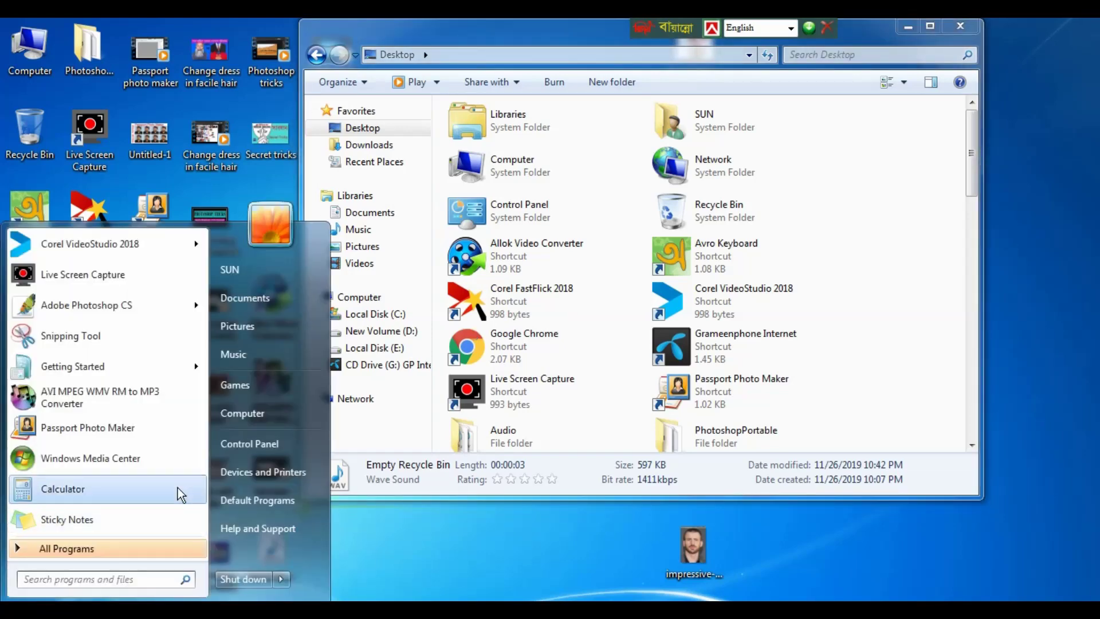
left_click(247, 439)
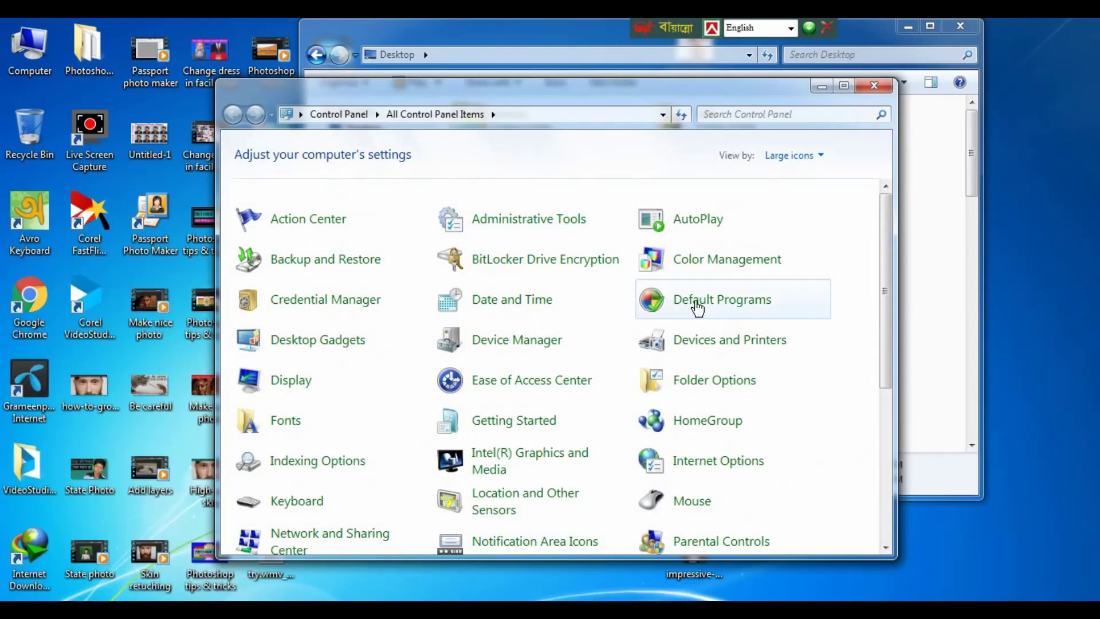
left_click_drag(885, 232, 885, 349)
left_click(694, 439)
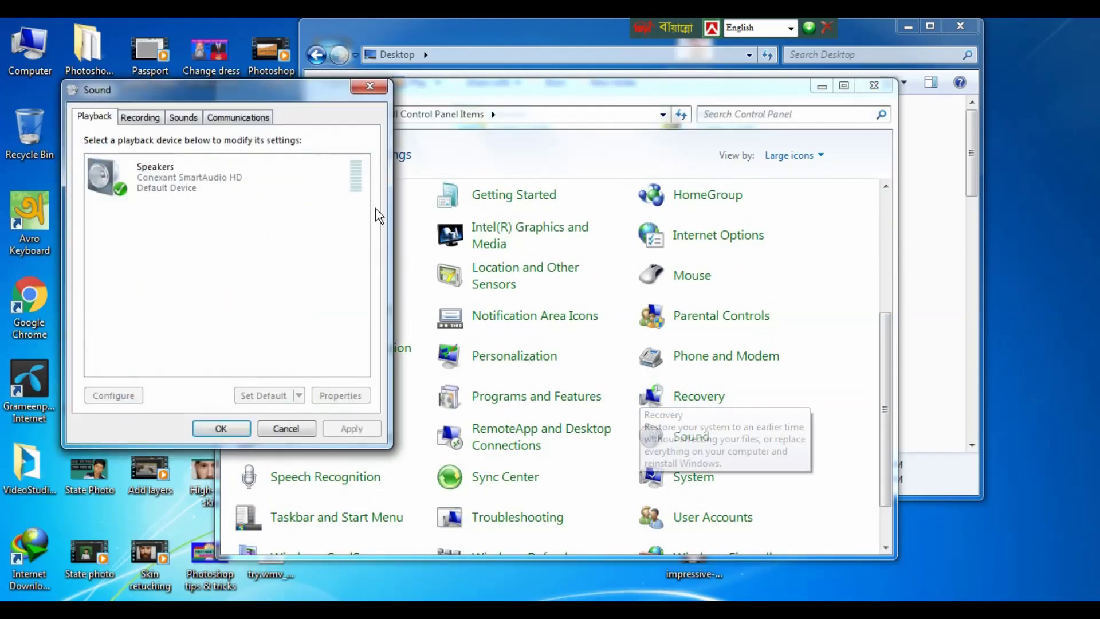
left_click(184, 117)
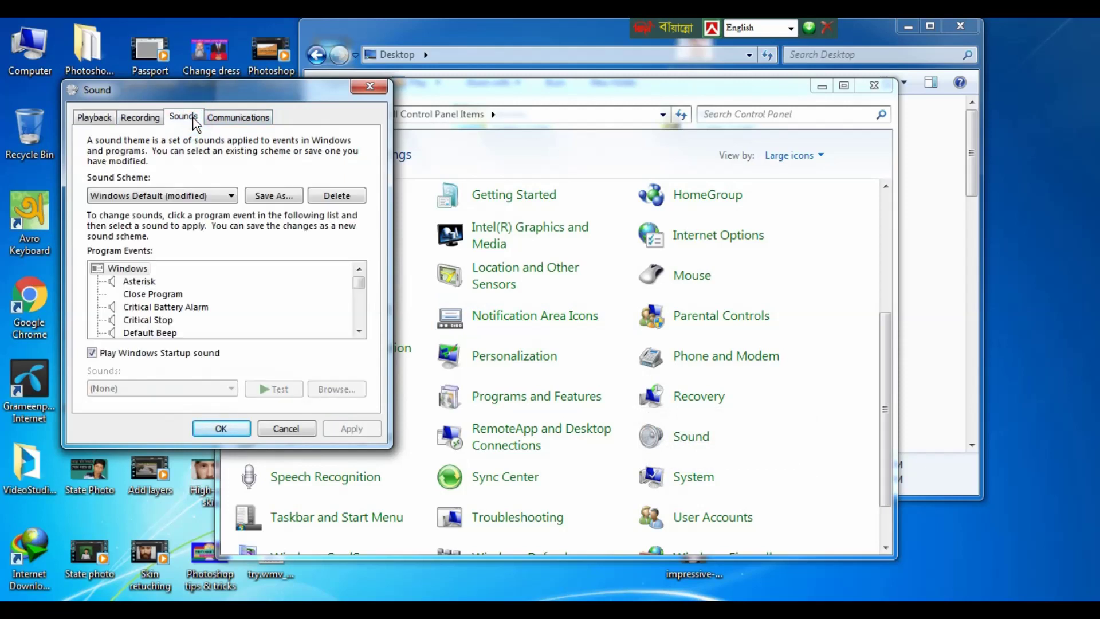
double_click(360, 331)
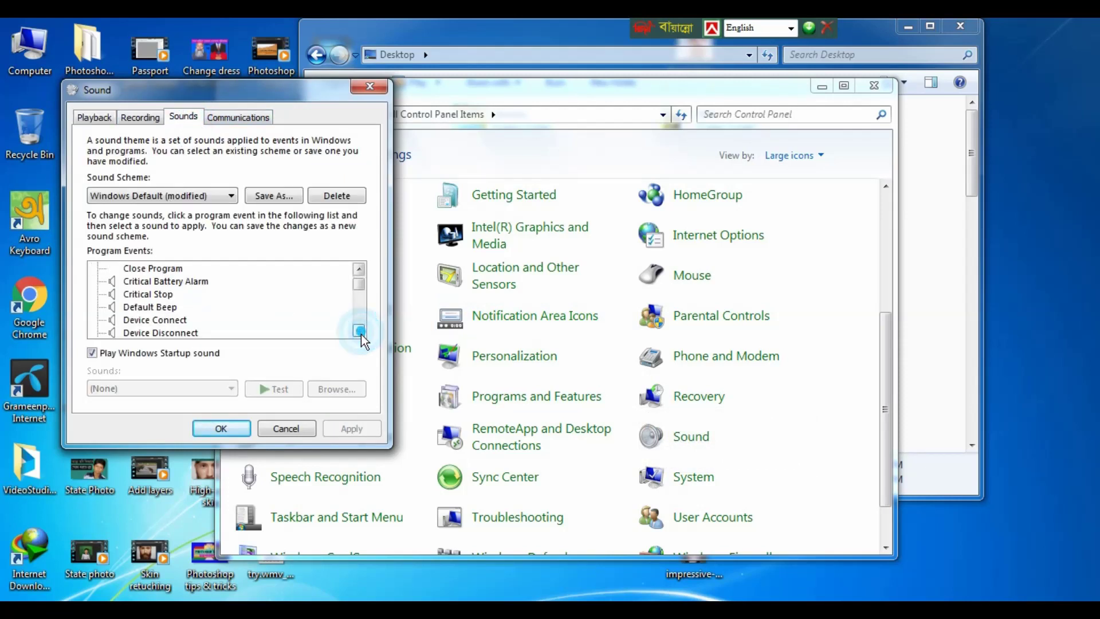
left_click(176, 331)
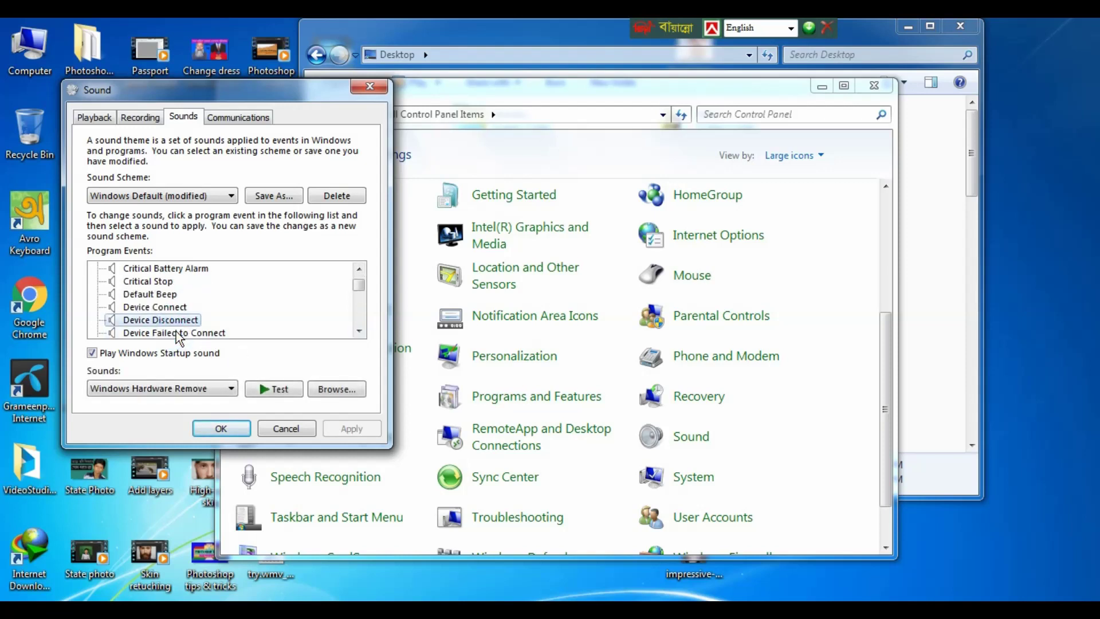
Assign the Device Disconnect wave file from the Desktop folder to the Device Disconnect program event.
left_click(342, 393)
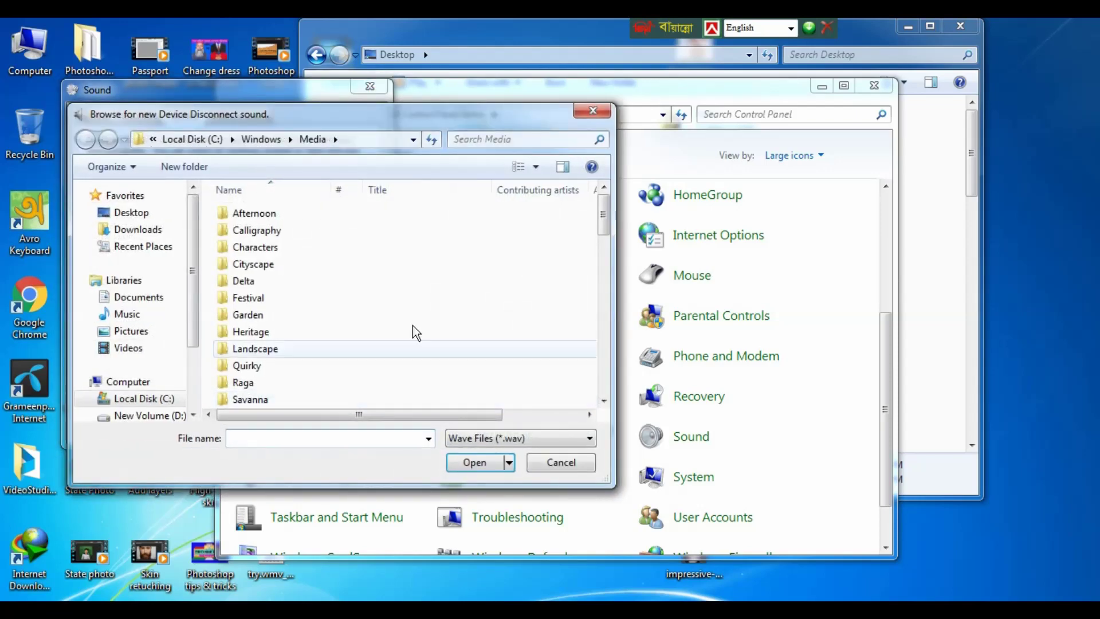
left_click(127, 213)
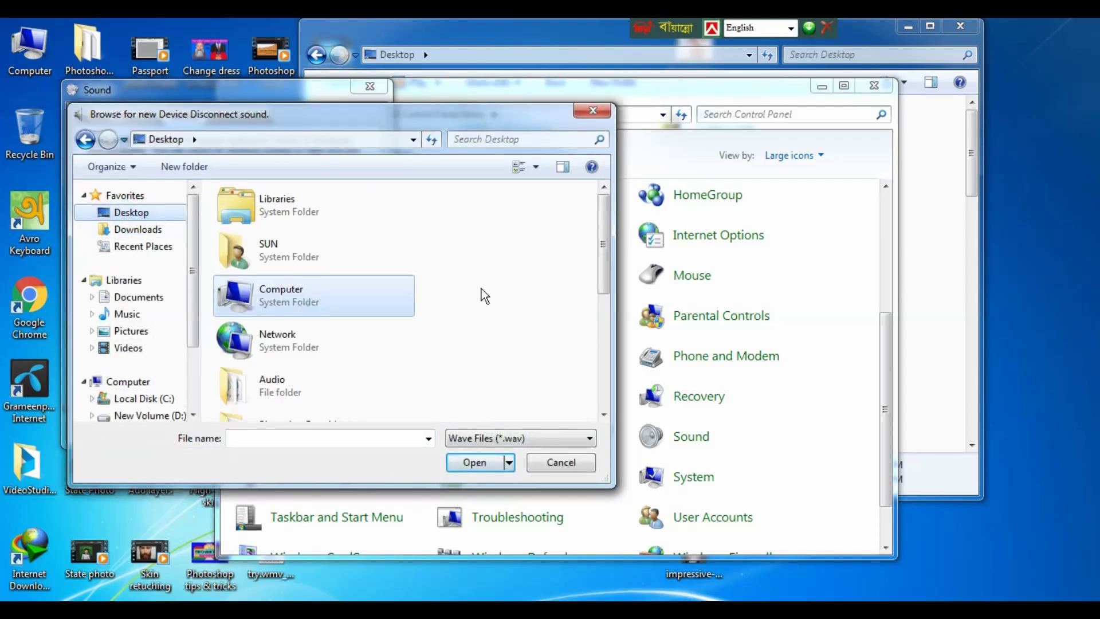
left_click_drag(605, 243, 603, 328)
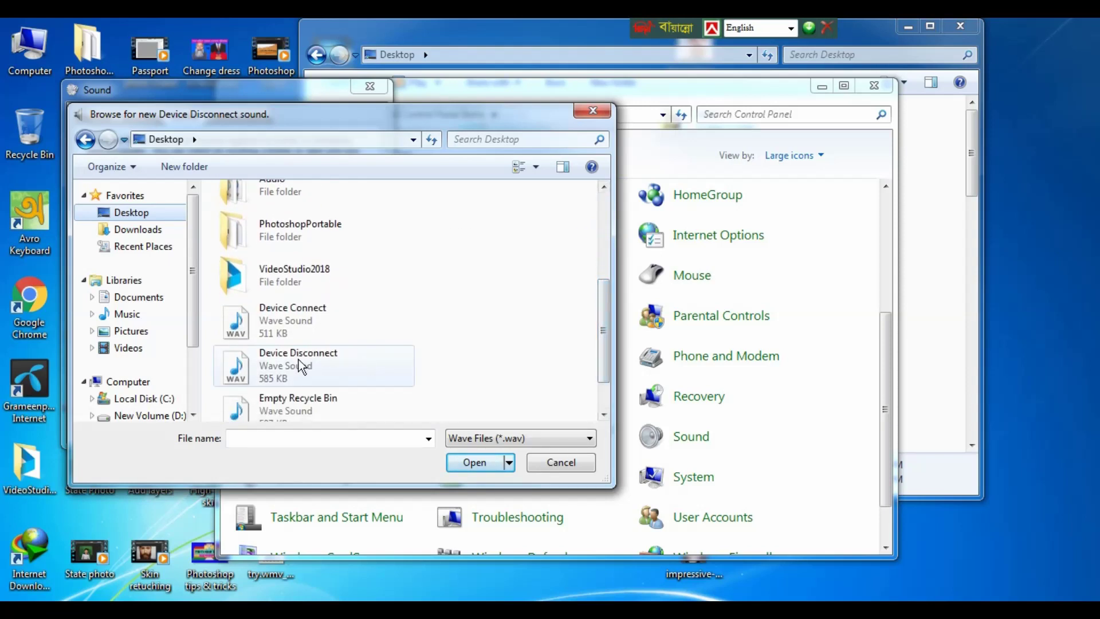
left_click(278, 369)
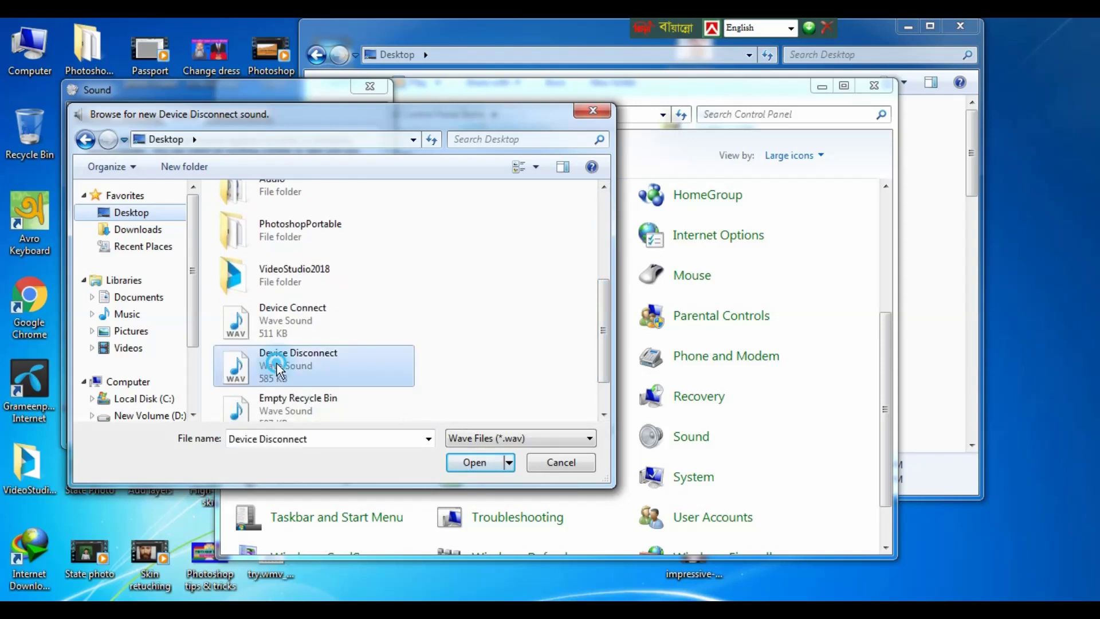
left_click(471, 463)
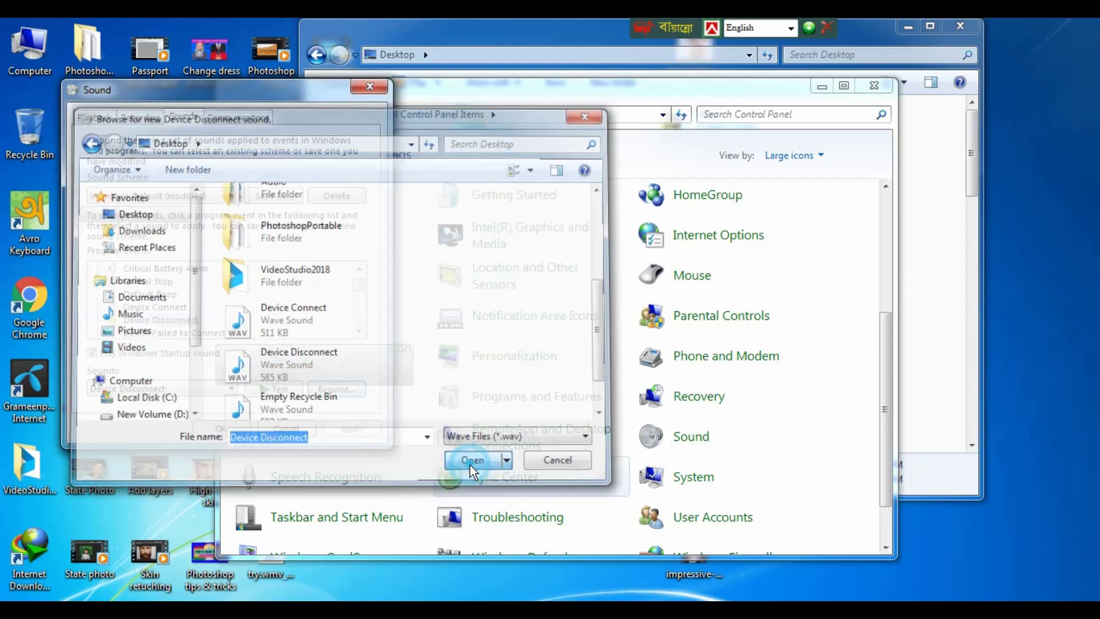
Apply the Device Disconnect sound change and close the Sound dialog, the Control Panel and the Desktop folder window.
left_click(351, 429)
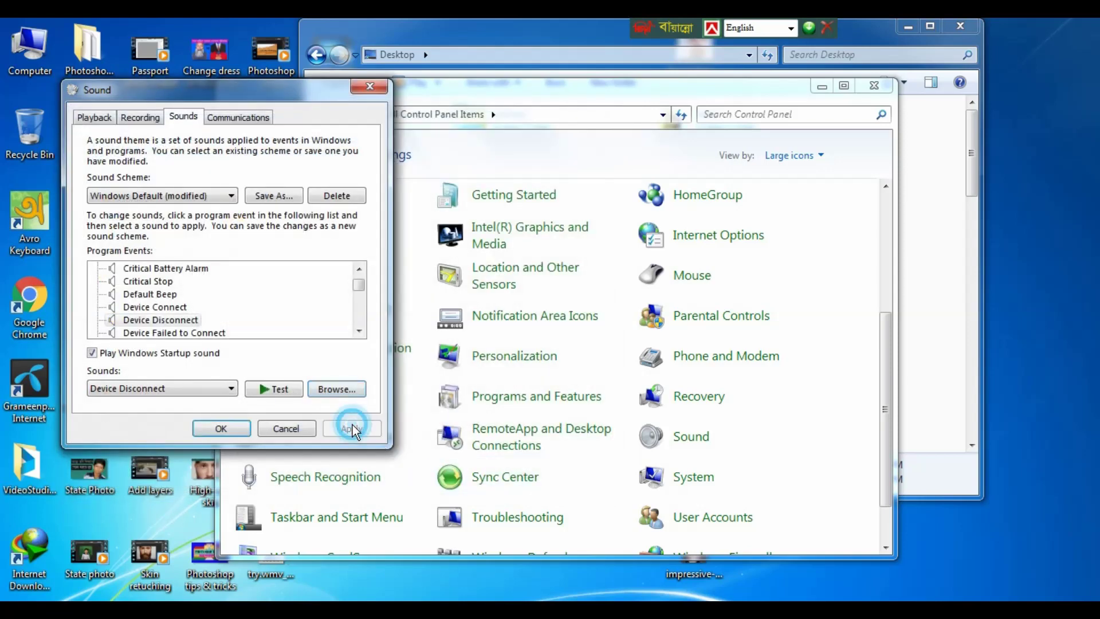
left_click(222, 428)
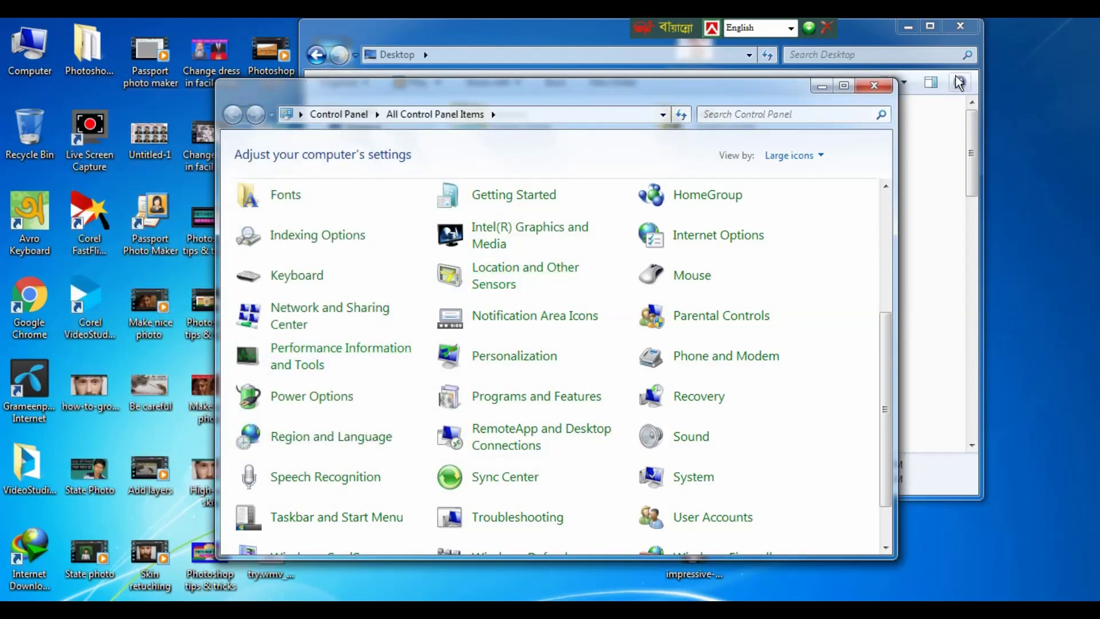
left_click(886, 84)
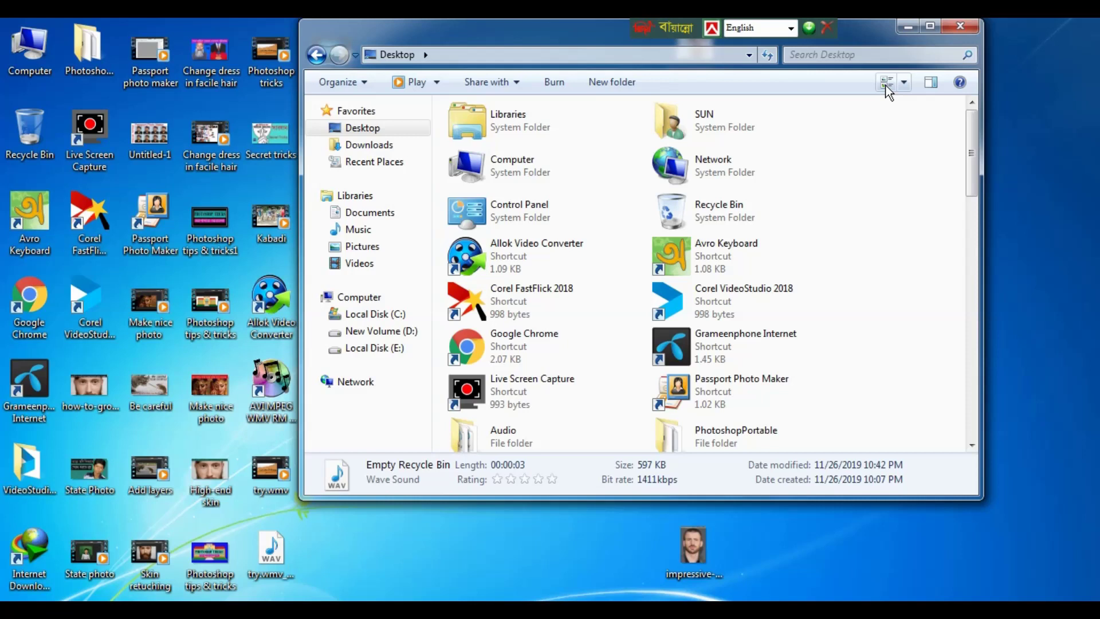
left_click(960, 26)
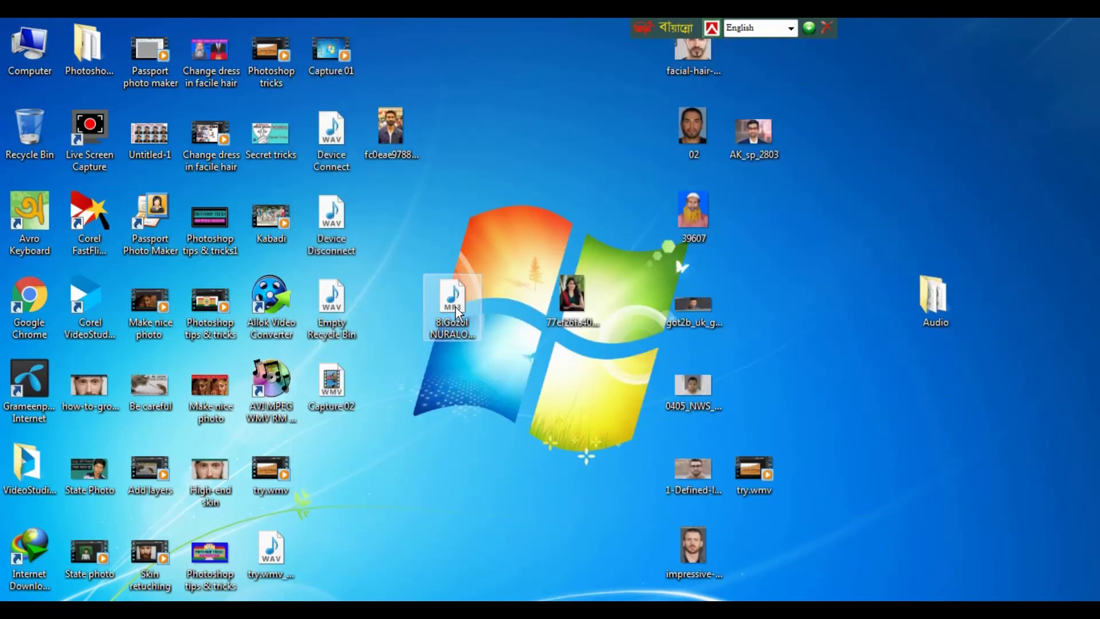
Move the MP3 file on the desktop to the Recycle Bin and empty the bin, permanently deleting the file.
left_click_drag(451, 304, 33, 146)
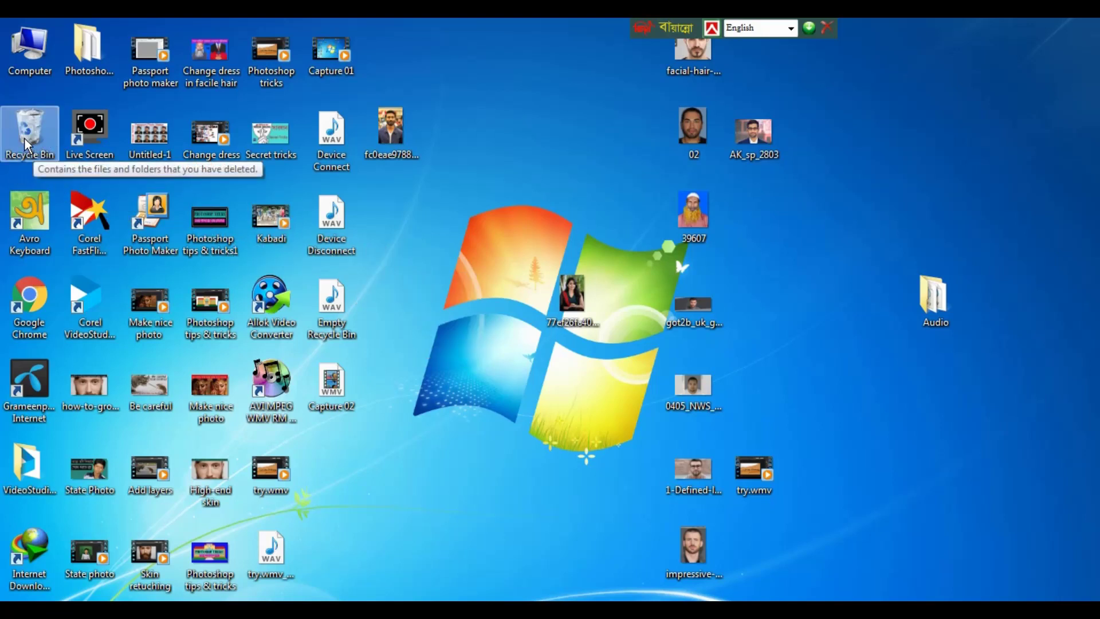
right_click(25, 139)
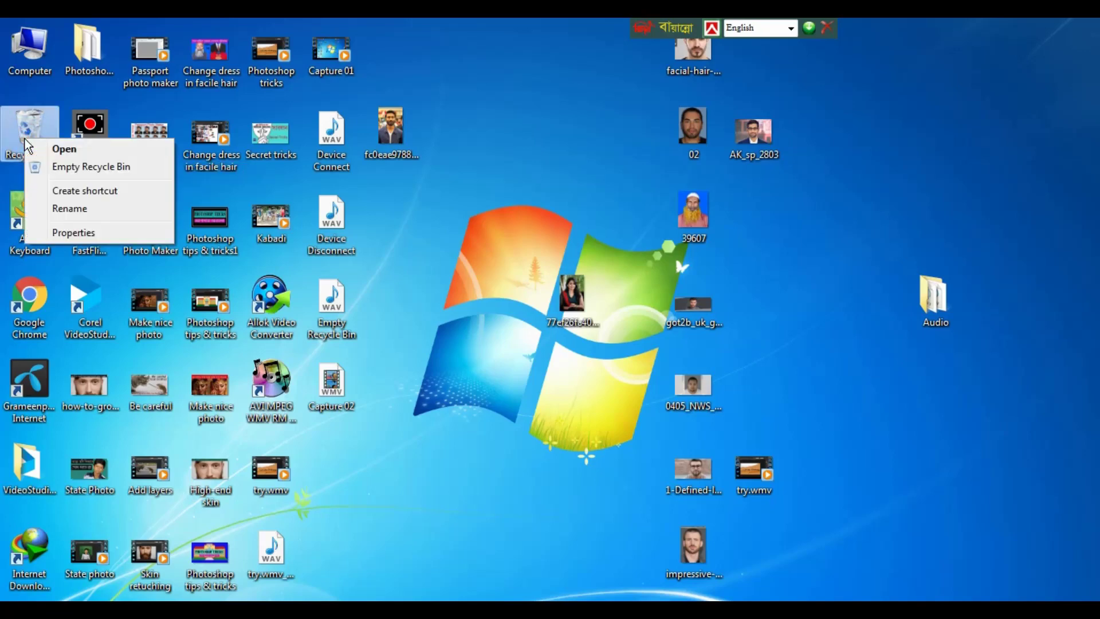
left_click(84, 167)
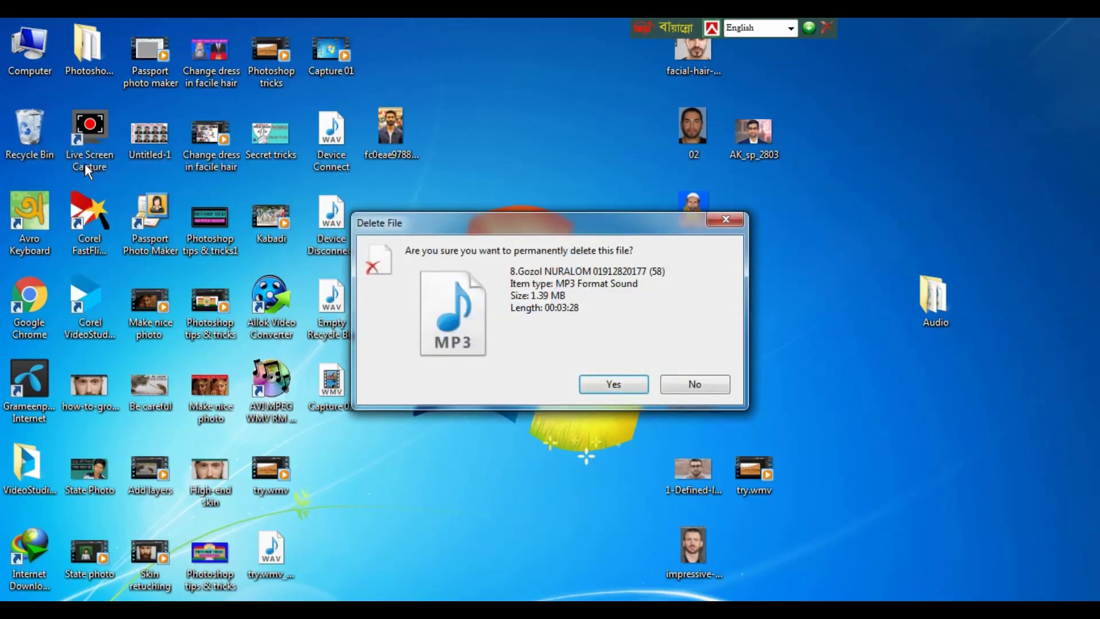
left_click(593, 385)
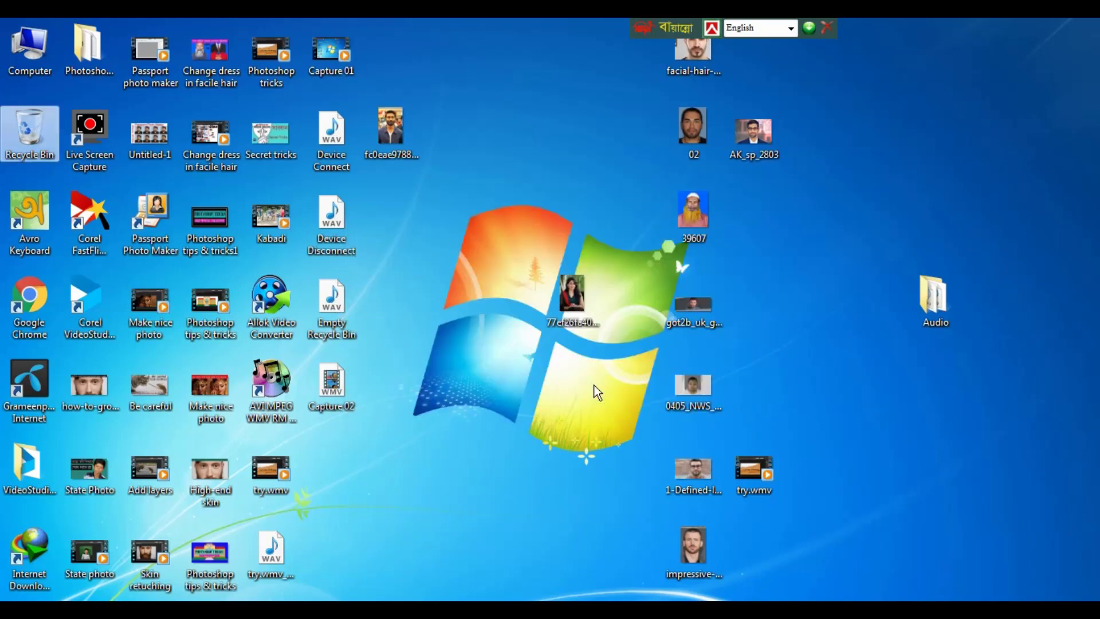